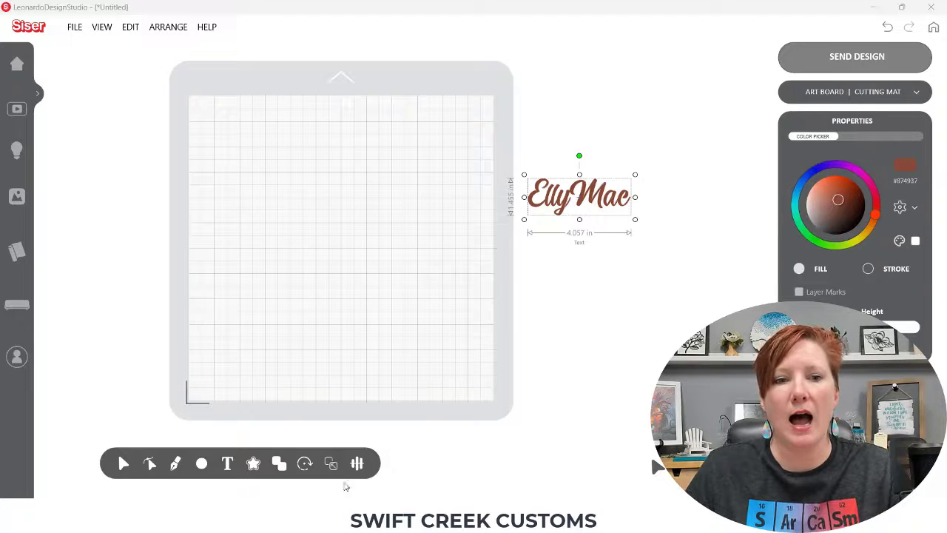
{"action": "left_click", "coordinate": [227, 464]}
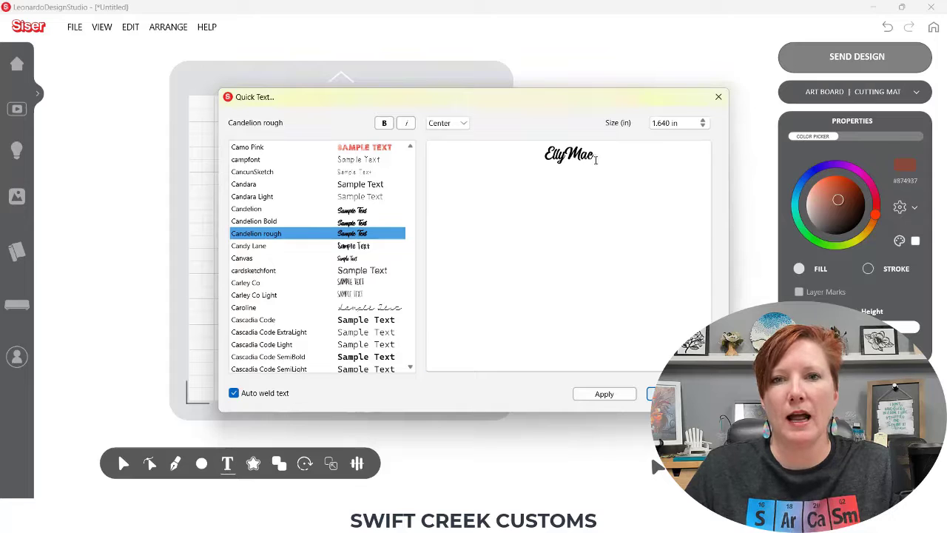
{"action": "left_click_drag", "start_coordinate": [595, 159], "coordinate": [523, 154]}
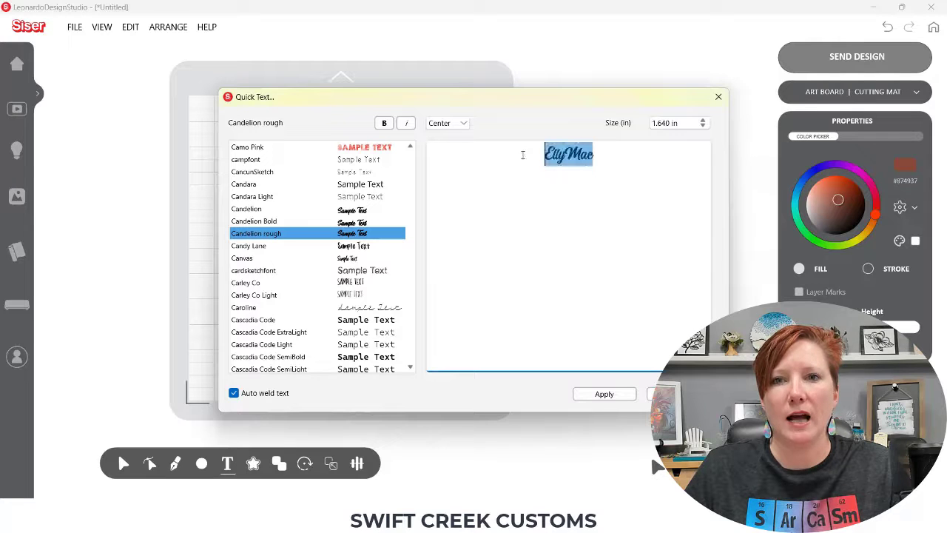
{"action": "left_click", "coordinate": [390, 358]}
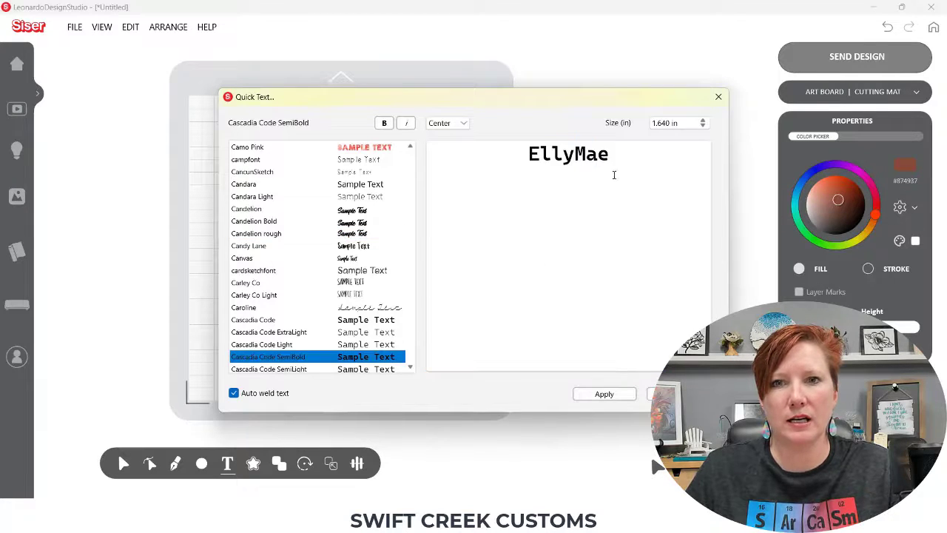
{"action": "left_click_drag", "start_coordinate": [613, 175], "coordinate": [498, 162]}
{"action": "type", "text": "O"}
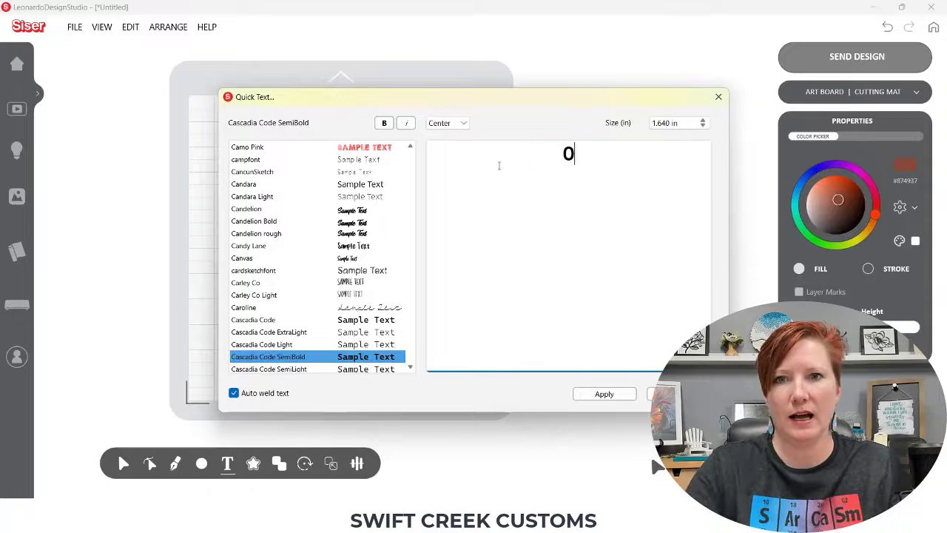
{"action": "left_click", "coordinate": [603, 394]}
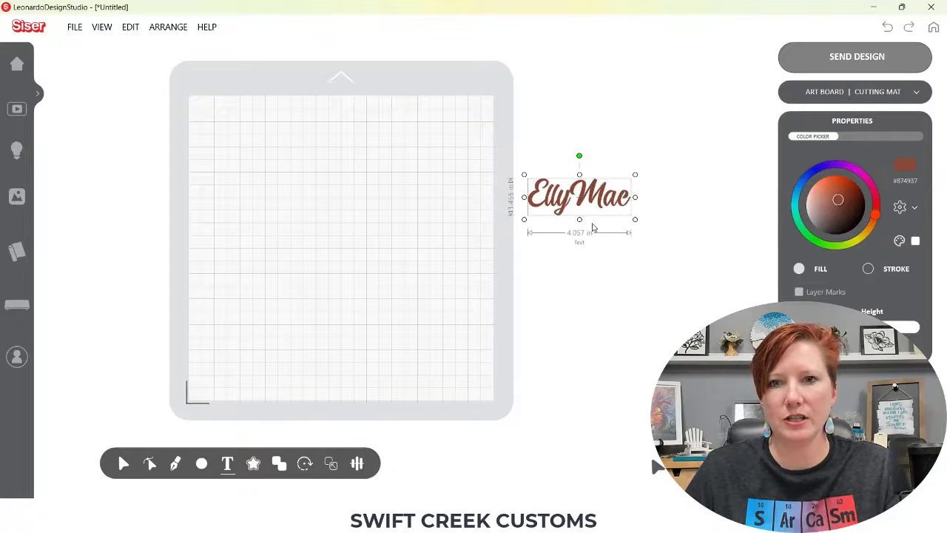
- Add a separate text letter O in Cascadia Code SemiBold and enlarge it to about 2.87 × 3.93 in near the mat's upper-left corner
{"action": "left_click", "coordinate": [370, 345]}
{"action": "left_click", "coordinate": [227, 463]}
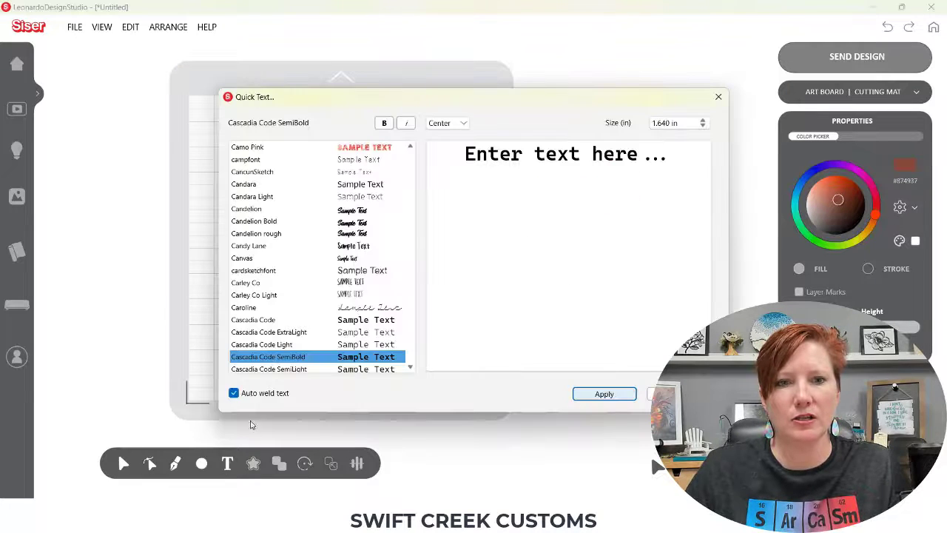
{"action": "left_click", "coordinate": [511, 154]}
{"action": "left_click_drag", "start_coordinate": [681, 159], "coordinate": [426, 157]}
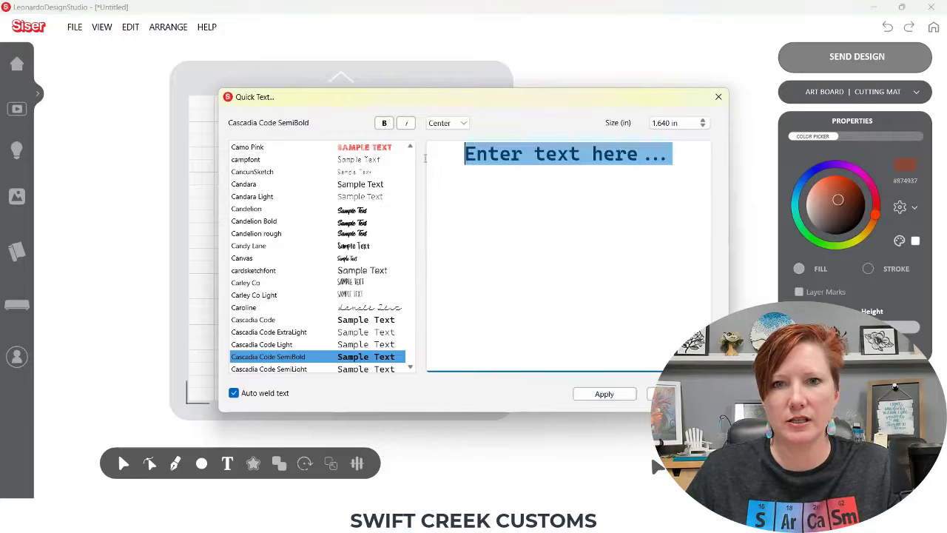
{"action": "type", "text": "O"}
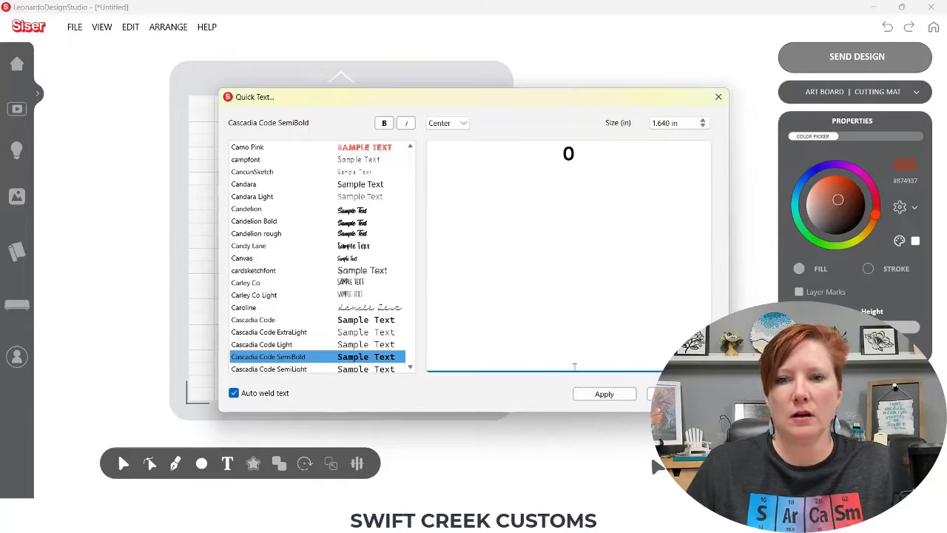
{"action": "left_click", "coordinate": [601, 394]}
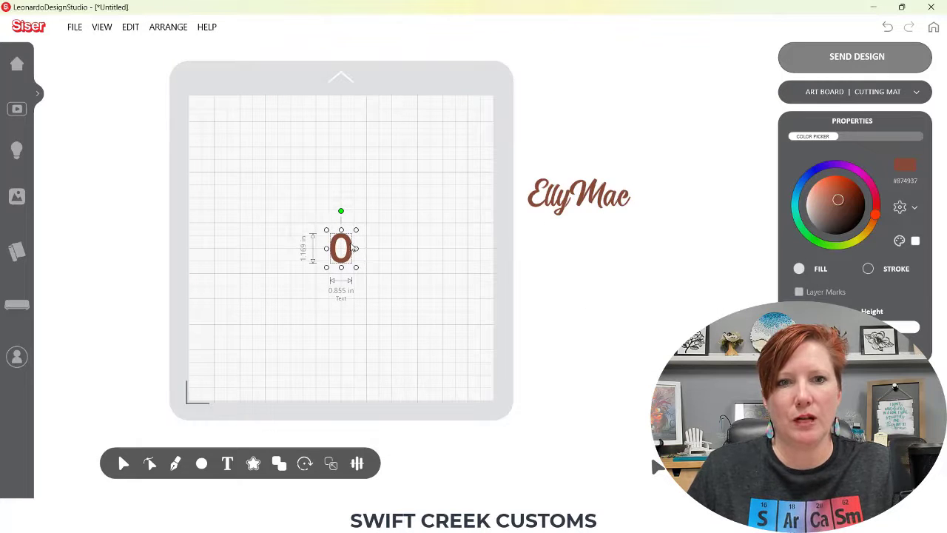
{"action": "left_click_drag", "start_coordinate": [349, 249], "coordinate": [385, 283]}
{"action": "left_click_drag", "start_coordinate": [367, 230], "coordinate": [277, 187]}
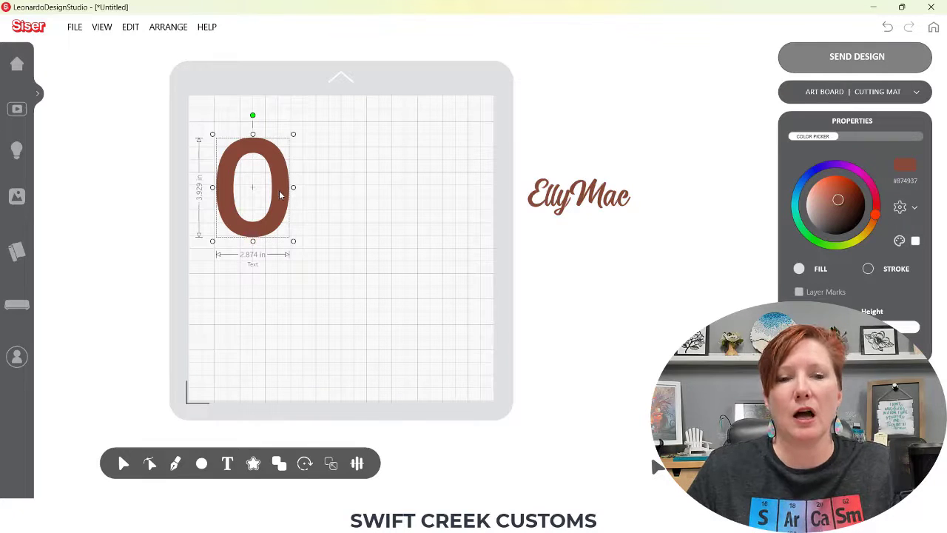
- Duplicate the O as a second text letter reading H and place it directly below the original
{"action": "right_click", "coordinate": [279, 186]}
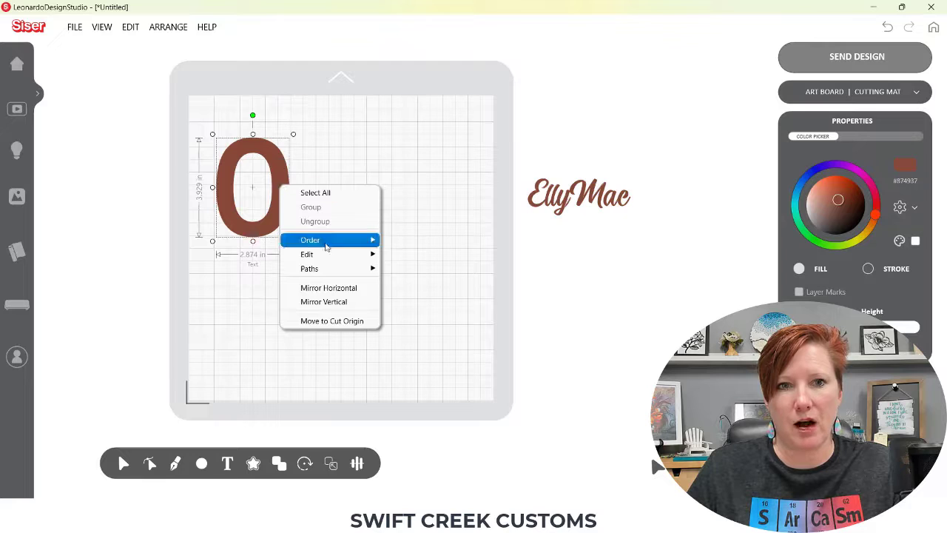
{"action": "left_click", "coordinate": [279, 162]}
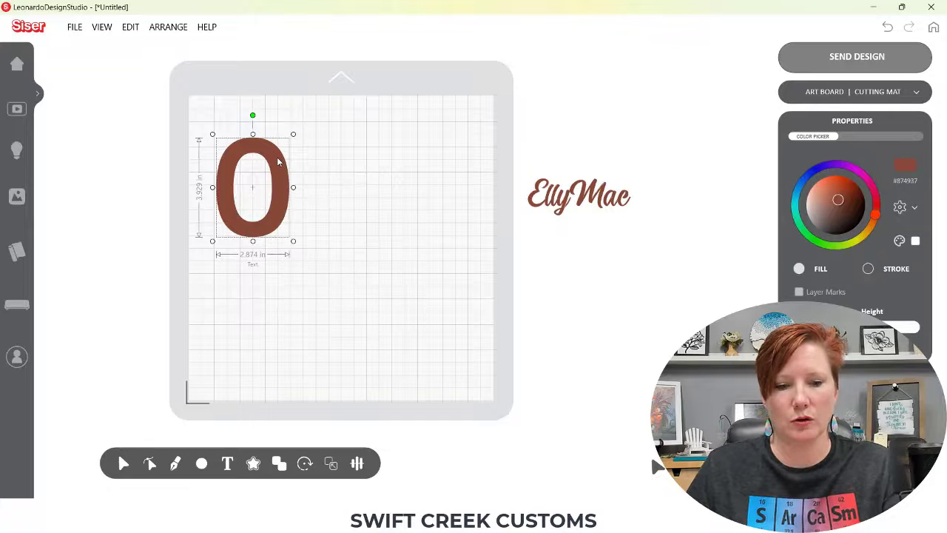
{"action": "key", "text": "ctrl+v"}
{"action": "double_click", "coordinate": [357, 173]}
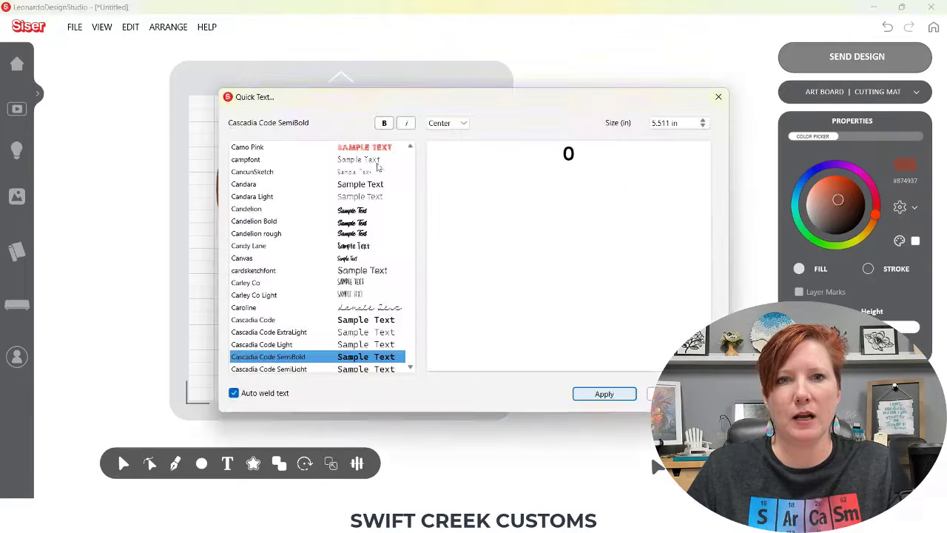
{"action": "left_click", "coordinate": [559, 224]}
{"action": "key", "text": "ctrl+a"}
{"action": "type", "text": "H"}
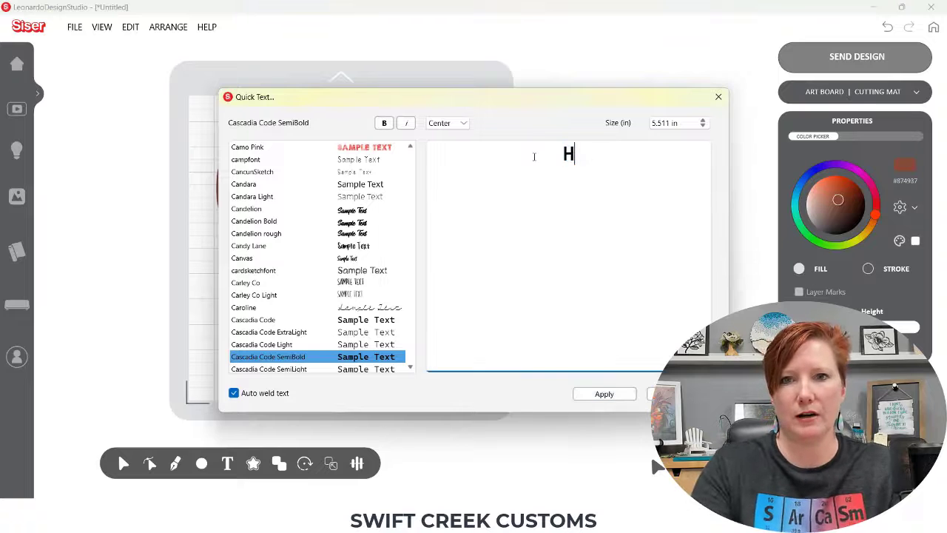
{"action": "left_click", "coordinate": [604, 393]}
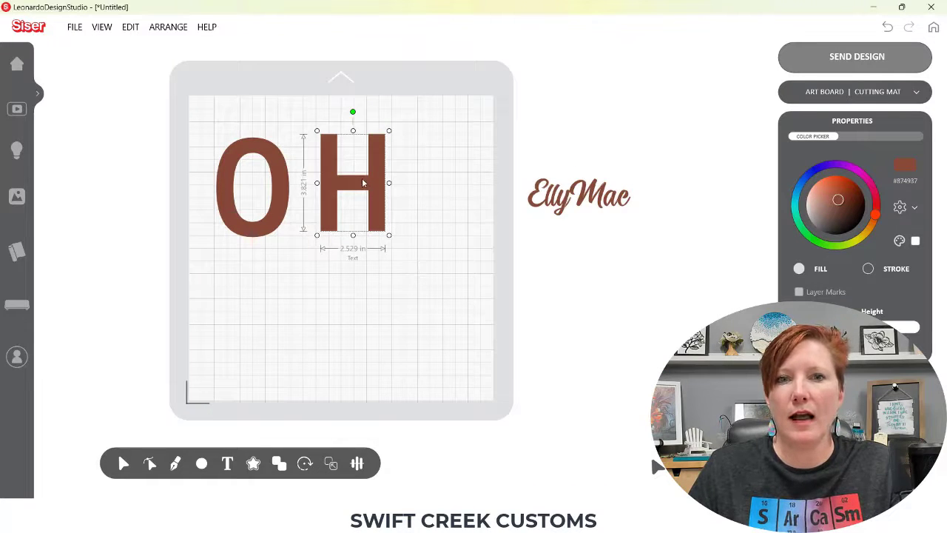
{"action": "left_click_drag", "start_coordinate": [375, 185], "coordinate": [267, 309]}
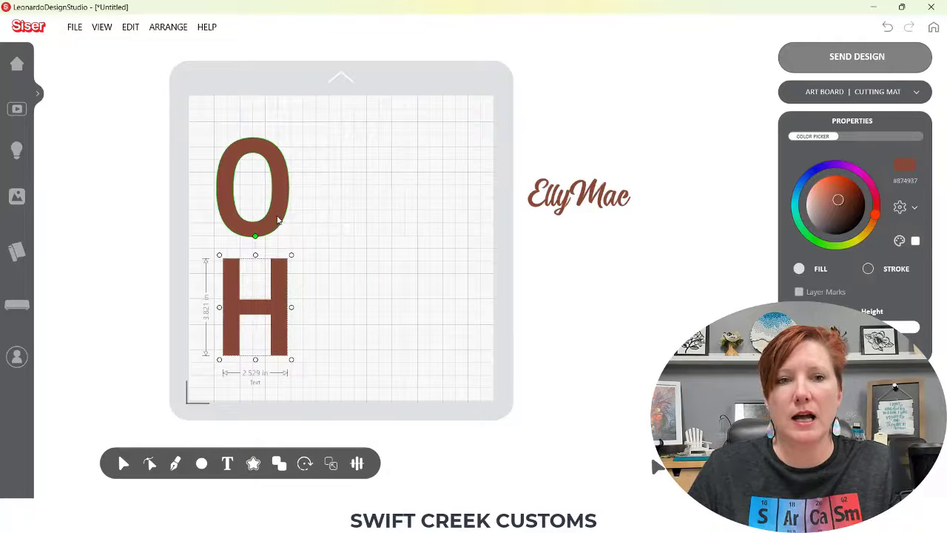
- Break the paths of the letter O to separate its outer shape from its inner shape
{"action": "left_click", "coordinate": [265, 173]}
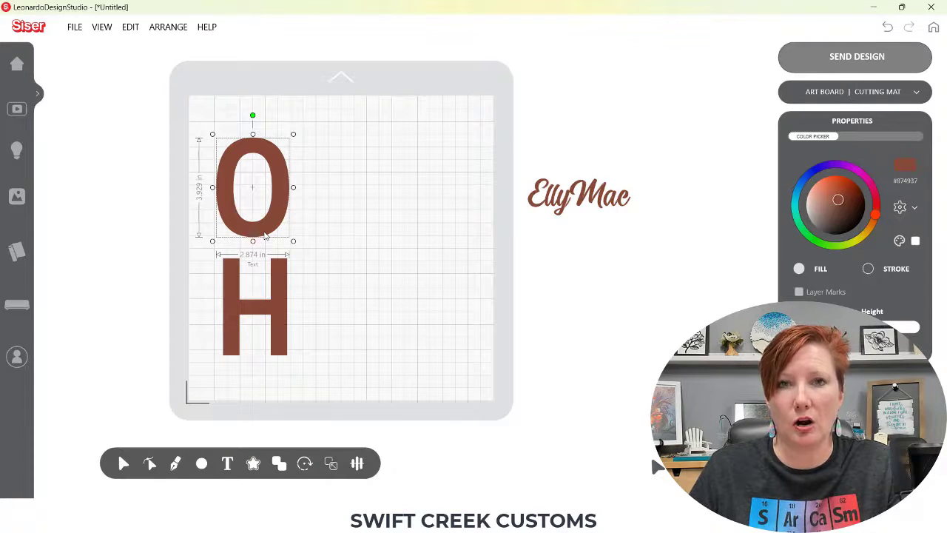
{"action": "left_click", "coordinate": [276, 169]}
{"action": "right_click", "coordinate": [276, 168]}
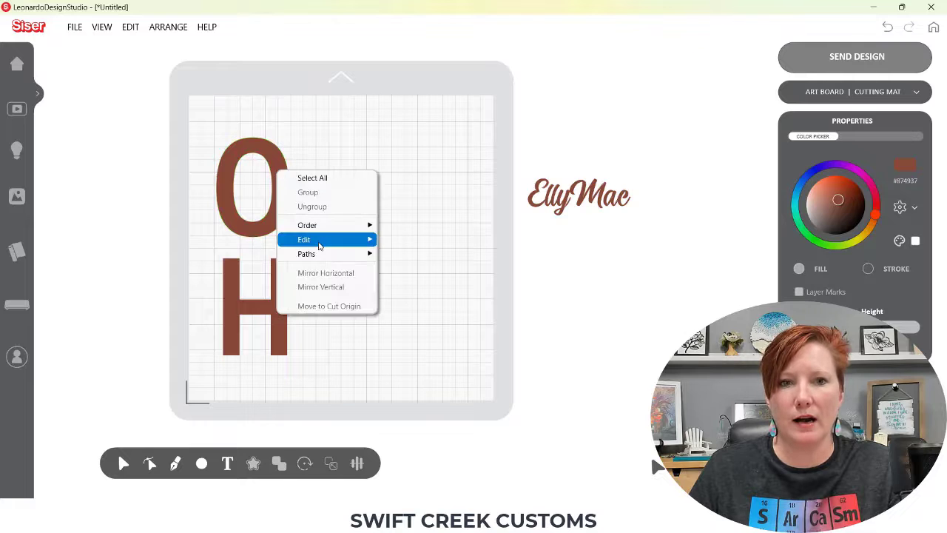
{"action": "mouse_move", "coordinate": [329, 258]}
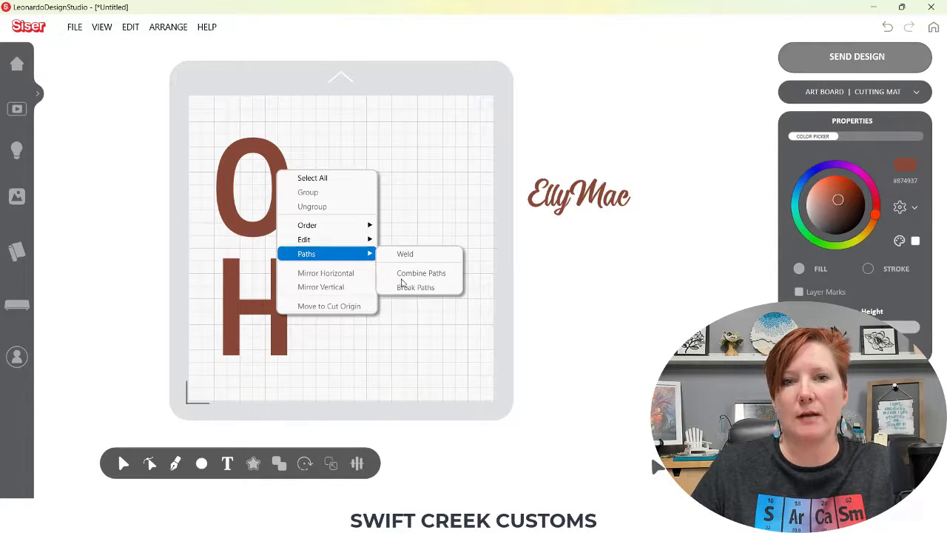
{"action": "left_click", "coordinate": [268, 155]}
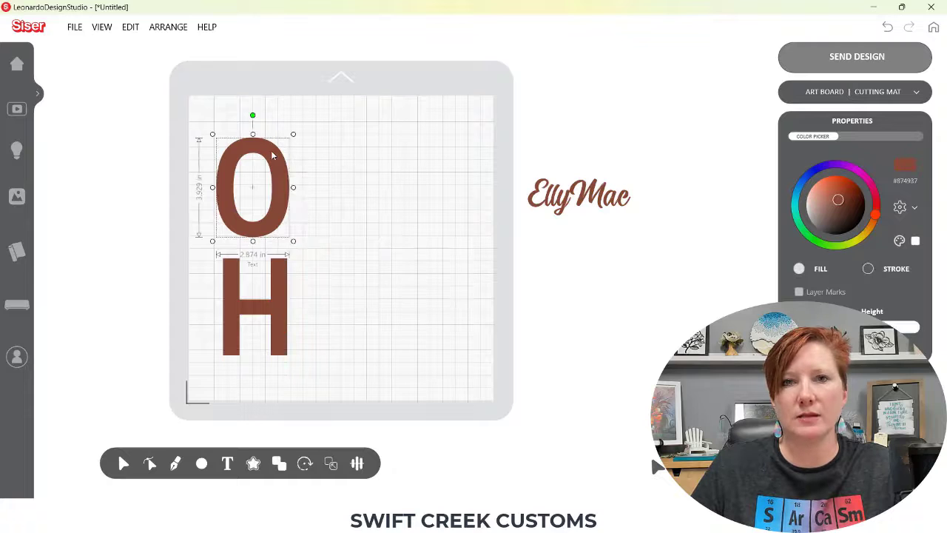
{"action": "right_click", "coordinate": [272, 156]}
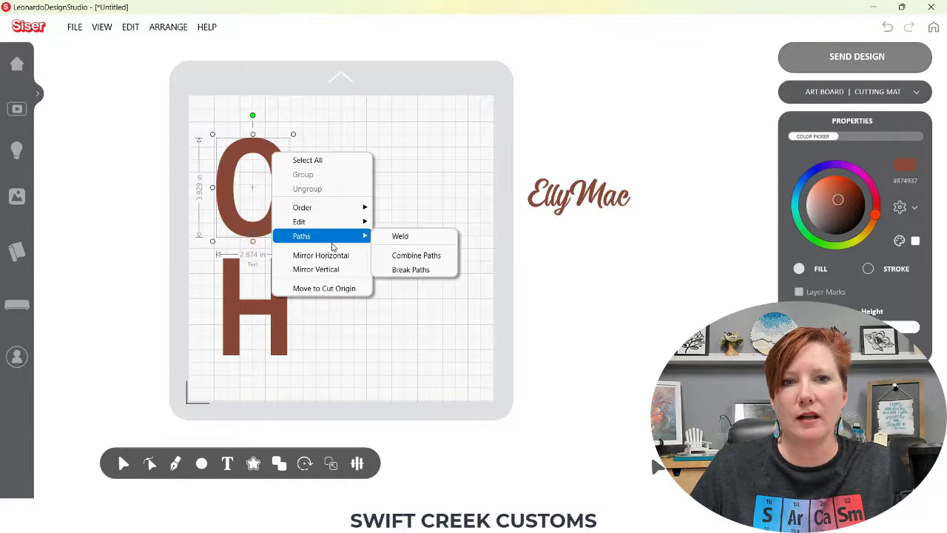
{"action": "left_click", "coordinate": [410, 270]}
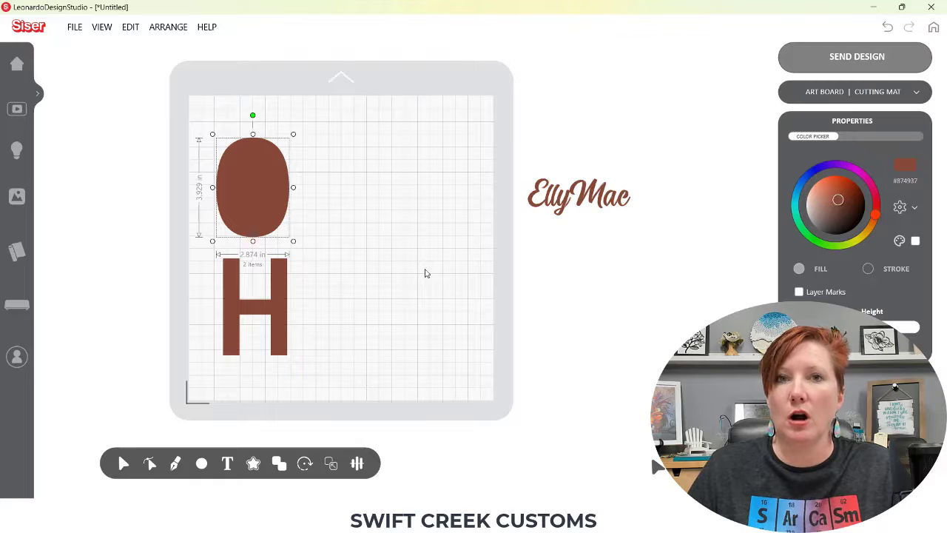
- Move the inner shape out beside the O and back inside, and undo both moves
{"action": "left_click", "coordinate": [425, 238]}
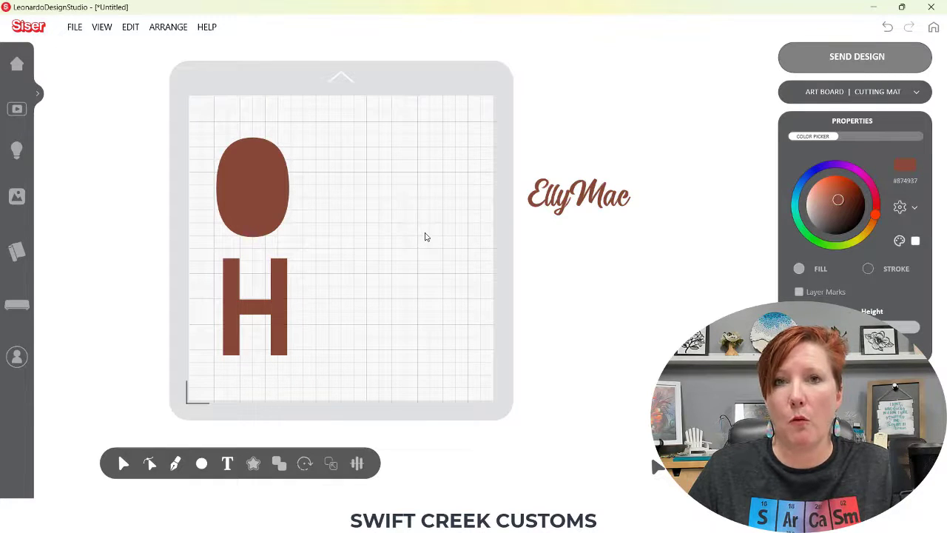
{"action": "left_click_drag", "start_coordinate": [266, 189], "coordinate": [349, 190]}
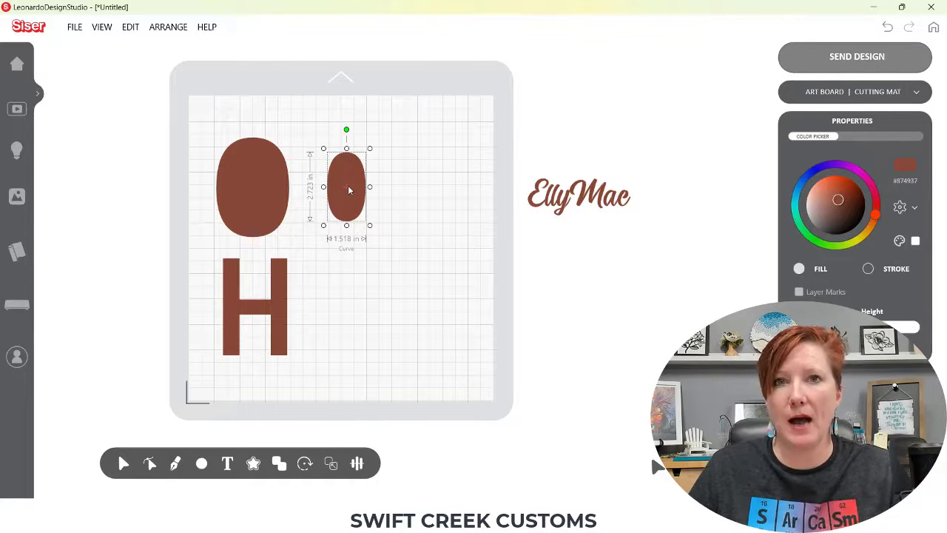
{"action": "left_click_drag", "start_coordinate": [349, 190], "coordinate": [256, 185]}
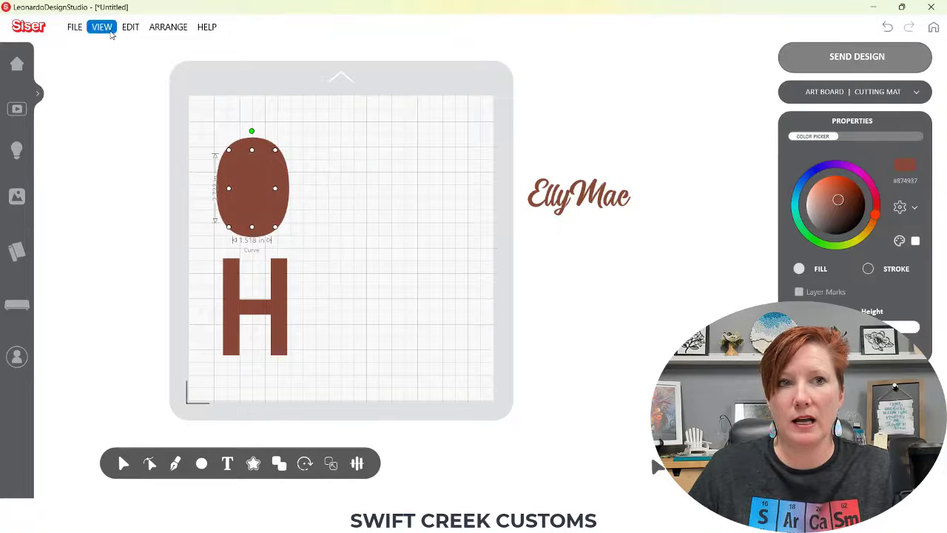
{"action": "left_click", "coordinate": [102, 26]}
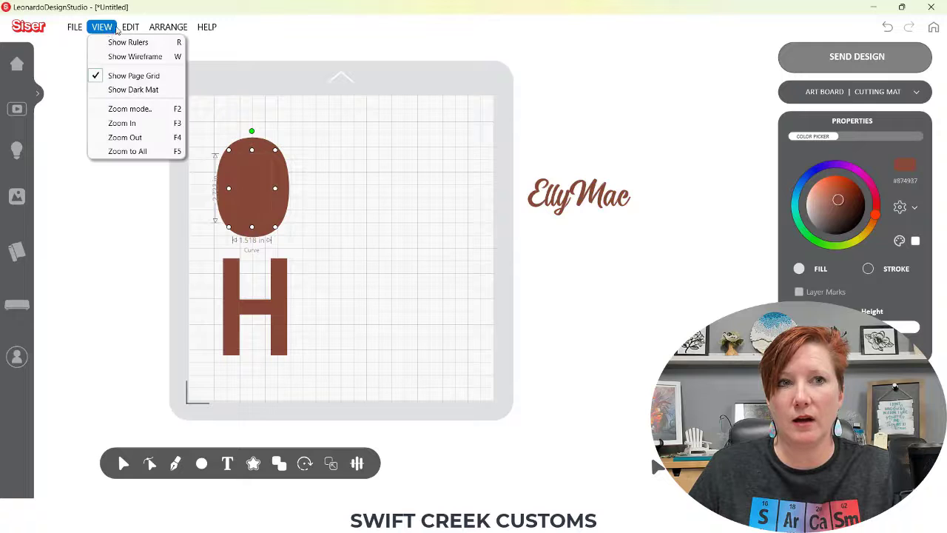
{"action": "left_click", "coordinate": [137, 40]}
{"action": "left_click", "coordinate": [136, 29]}
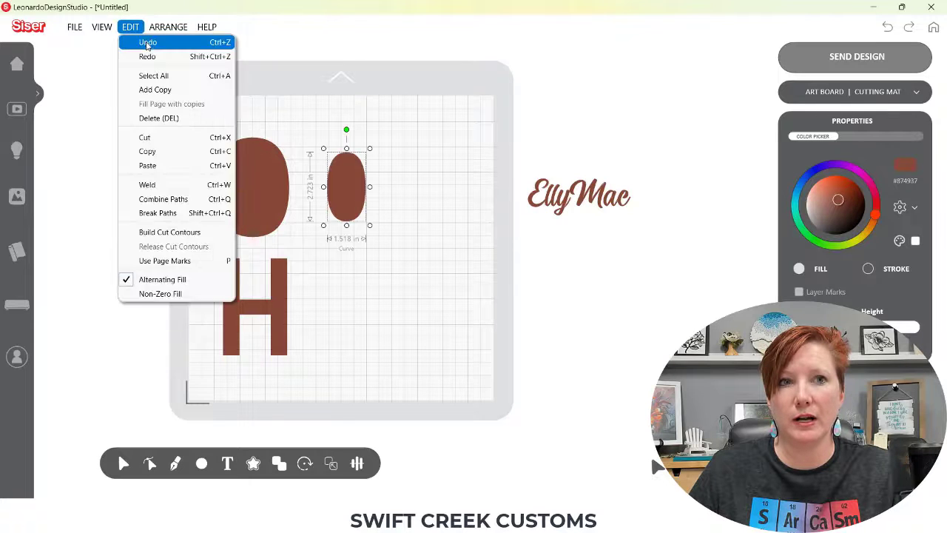
{"action": "left_click", "coordinate": [141, 40]}
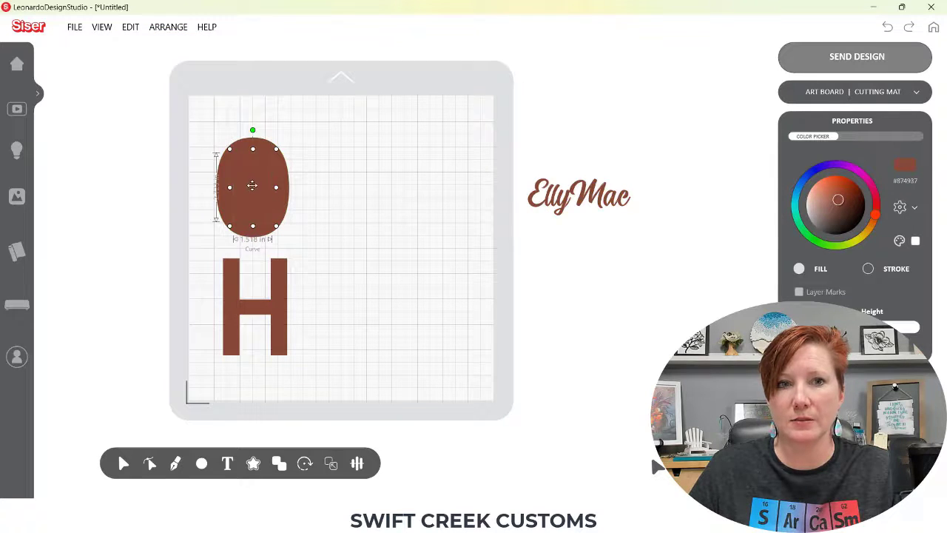
- Recolor only the O's inner shape to dark brown #3B2F2B
{"action": "left_click", "coordinate": [355, 185]}
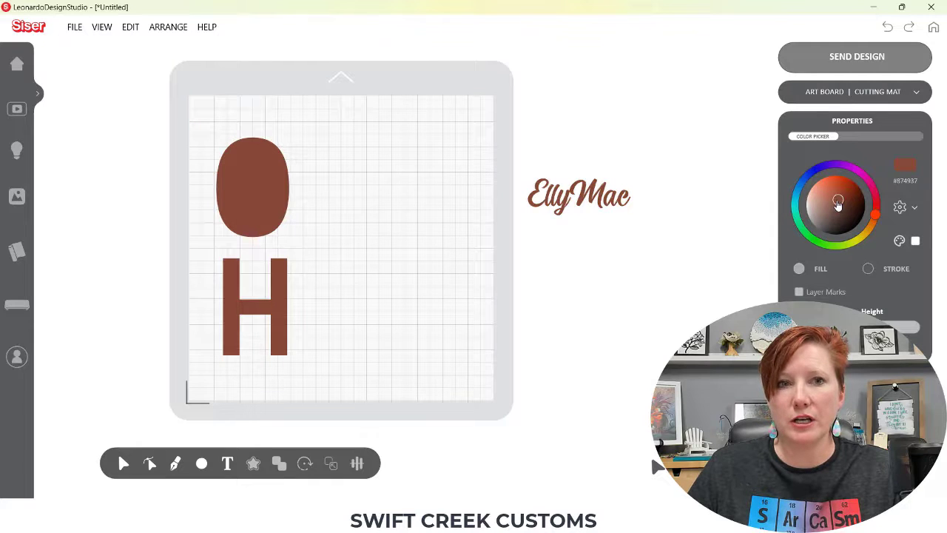
{"action": "left_click", "coordinate": [253, 182]}
{"action": "left_click_drag", "start_coordinate": [847, 213], "coordinate": [836, 224]}
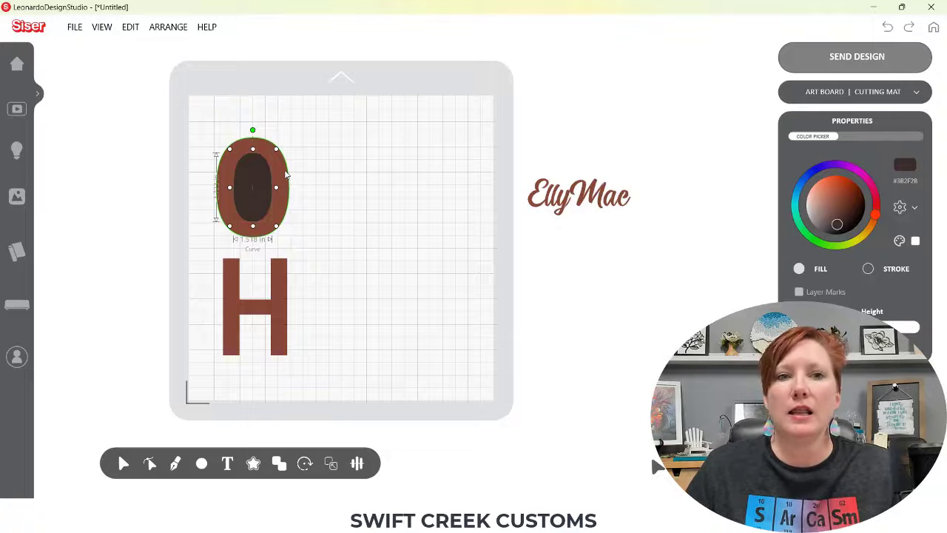
- Combine the paths of the O's outer and inner shapes and undo that combination
{"action": "left_click_drag", "start_coordinate": [202, 113], "coordinate": [299, 231]}
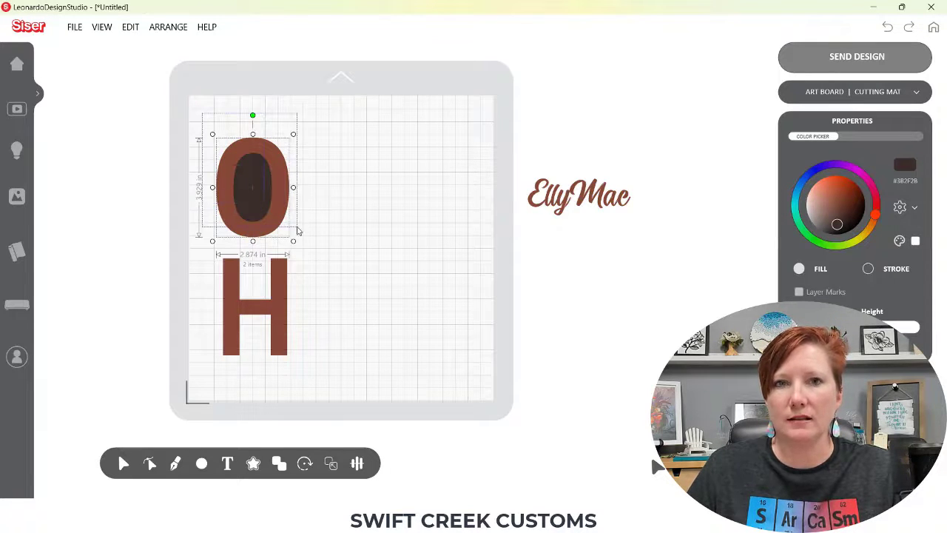
{"action": "right_click", "coordinate": [273, 160]}
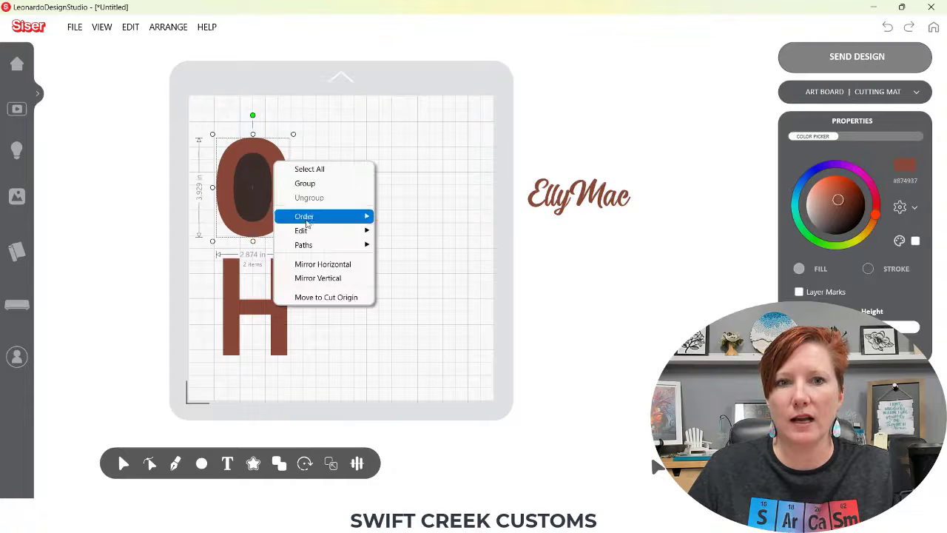
{"action": "mouse_move", "coordinate": [304, 245]}
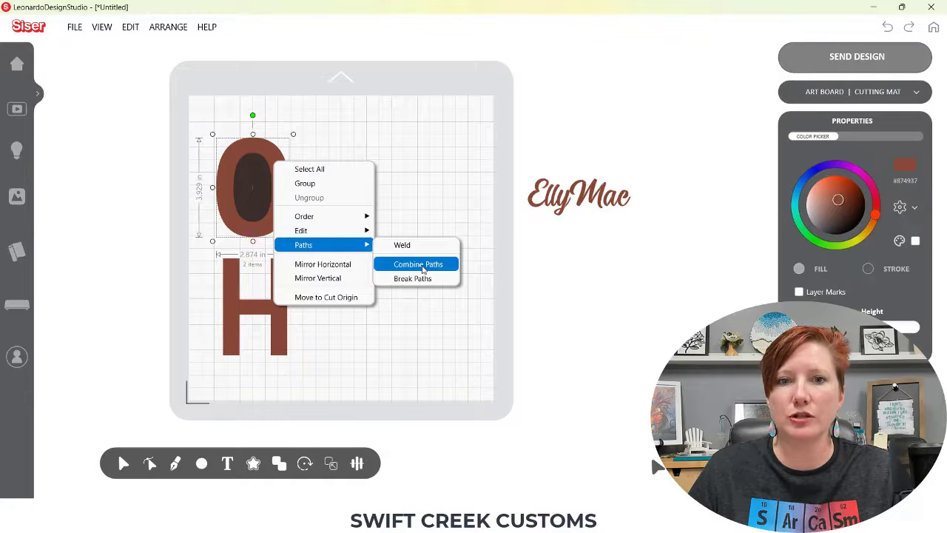
{"action": "left_click", "coordinate": [419, 265]}
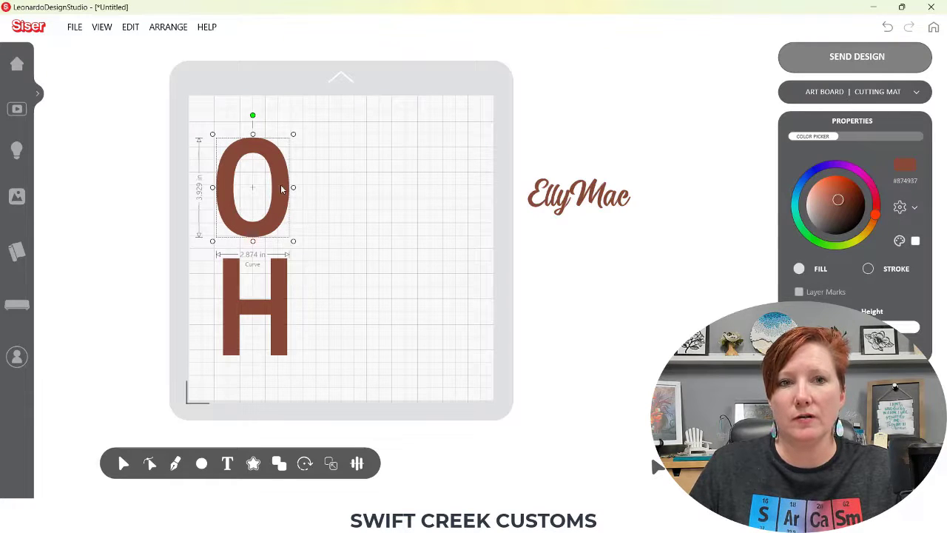
{"action": "left_click", "coordinate": [131, 28]}
{"action": "left_click", "coordinate": [146, 42]}
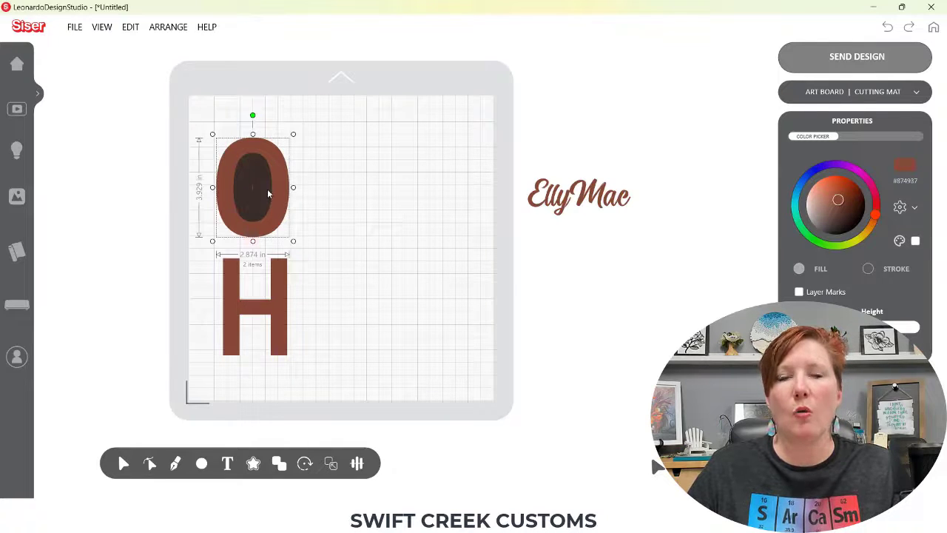
- Move the H off the cutting mat and place a copy of the two-part O directly below the original
{"action": "left_click_drag", "start_coordinate": [269, 259], "coordinate": [119, 261]}
{"action": "left_click", "coordinate": [216, 154]}
{"action": "left_click", "coordinate": [227, 167]}
{"action": "left_click_drag", "start_coordinate": [258, 182], "coordinate": [258, 295]}
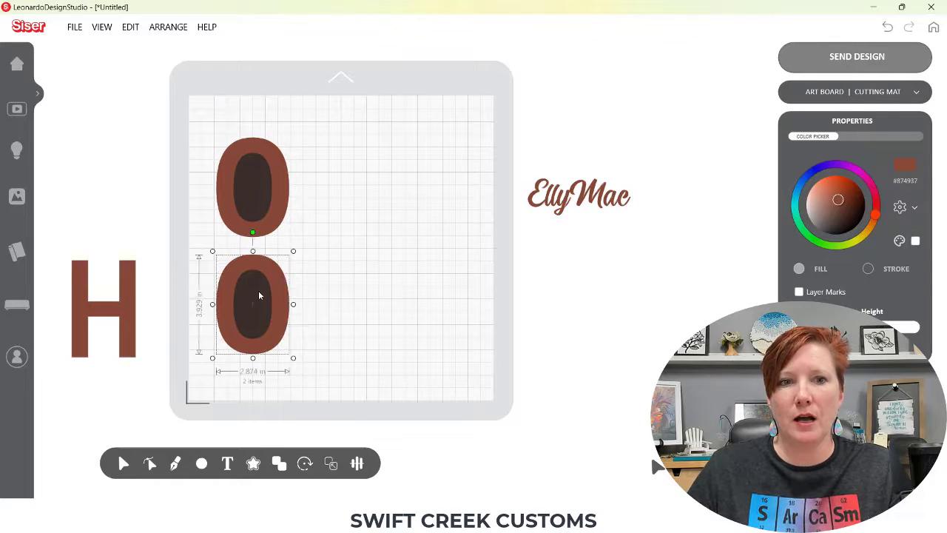
- Combine the outer and inner paths of the lower O copy into one shape
{"action": "right_click", "coordinate": [258, 276]}
{"action": "mouse_move", "coordinate": [300, 360]}
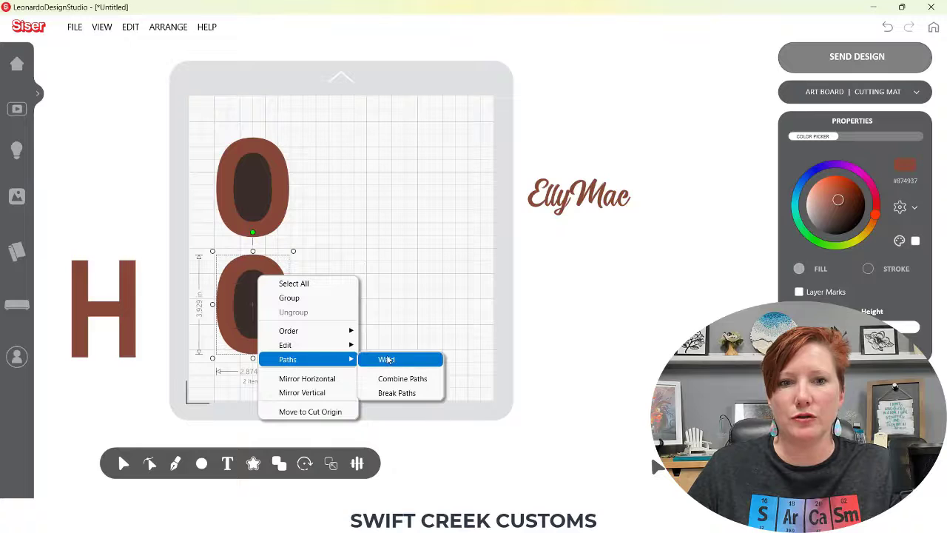
{"action": "left_click", "coordinate": [392, 379]}
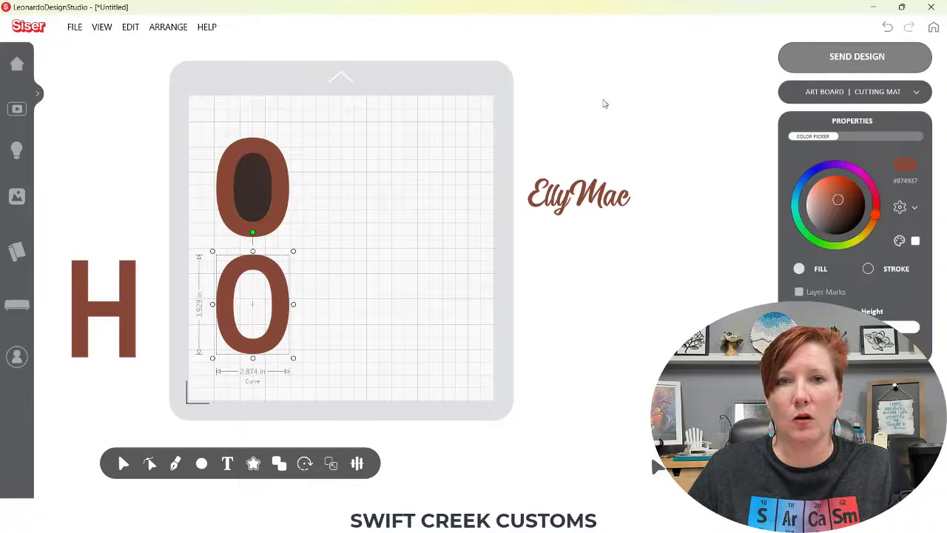
- Send all artwork for cutting with each color layer at the origin, examine the Sienna layer's cut lines, and return to the design
{"action": "left_click", "coordinate": [849, 59]}
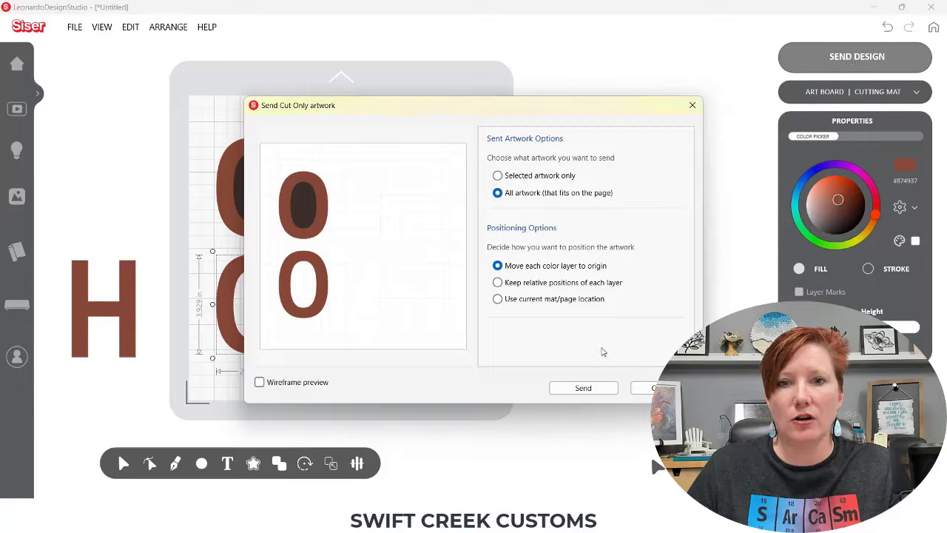
{"action": "left_click", "coordinate": [584, 388]}
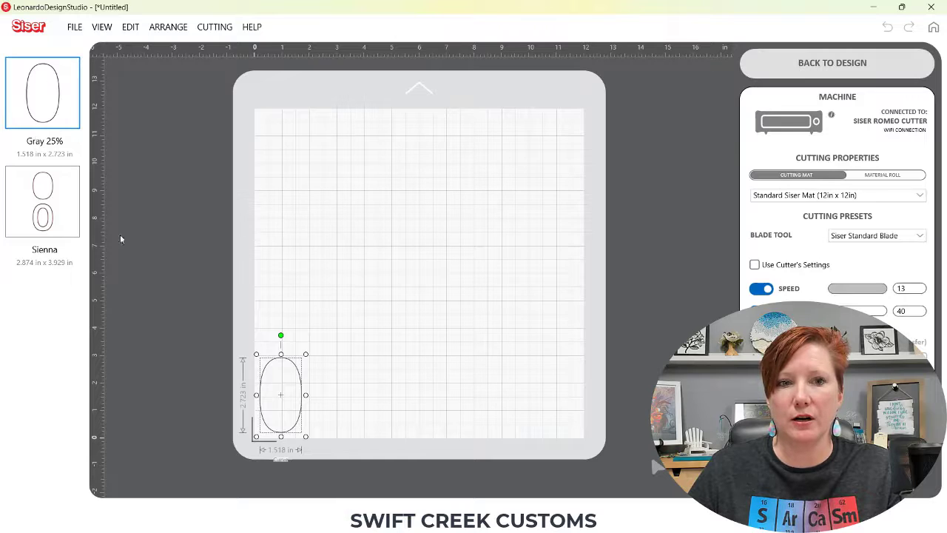
{"action": "left_click", "coordinate": [44, 189]}
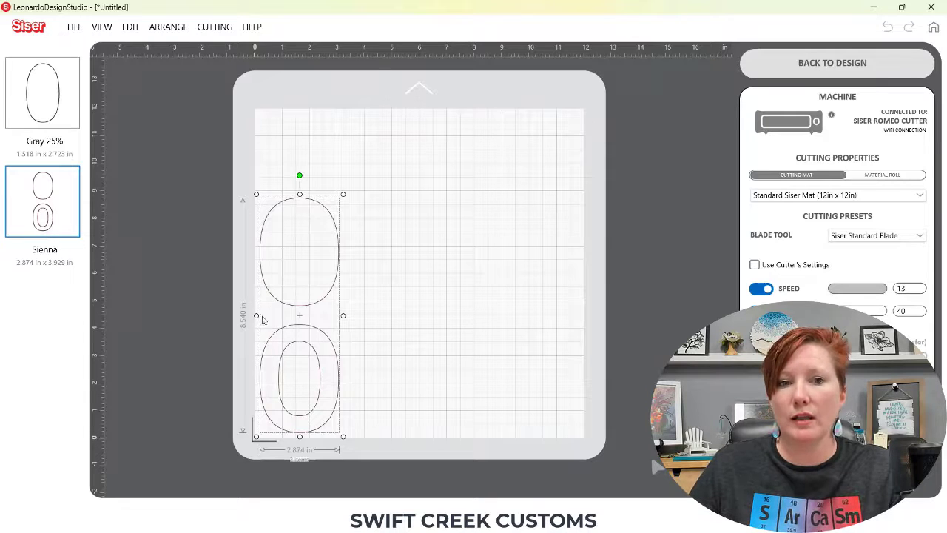
{"action": "left_click", "coordinate": [294, 341]}
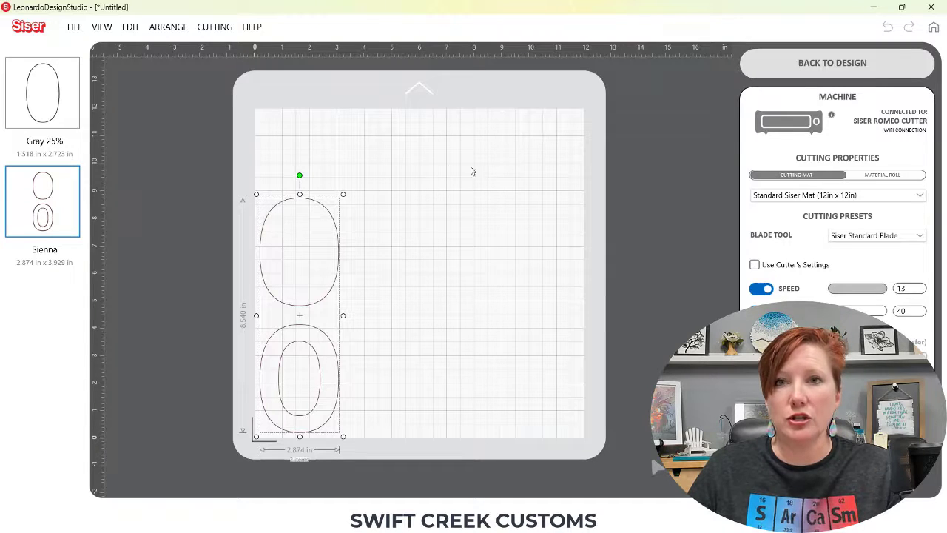
{"action": "left_click", "coordinate": [798, 65]}
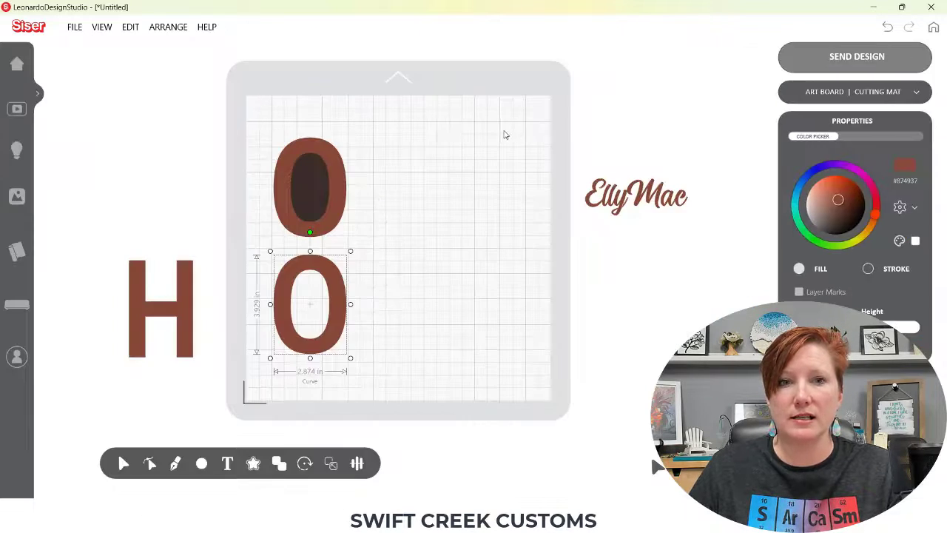
- Move the upper O's dark inner shape out and undo that move, and combine the paths of its outer and inner shapes
{"action": "left_click_drag", "start_coordinate": [309, 180], "coordinate": [382, 185]}
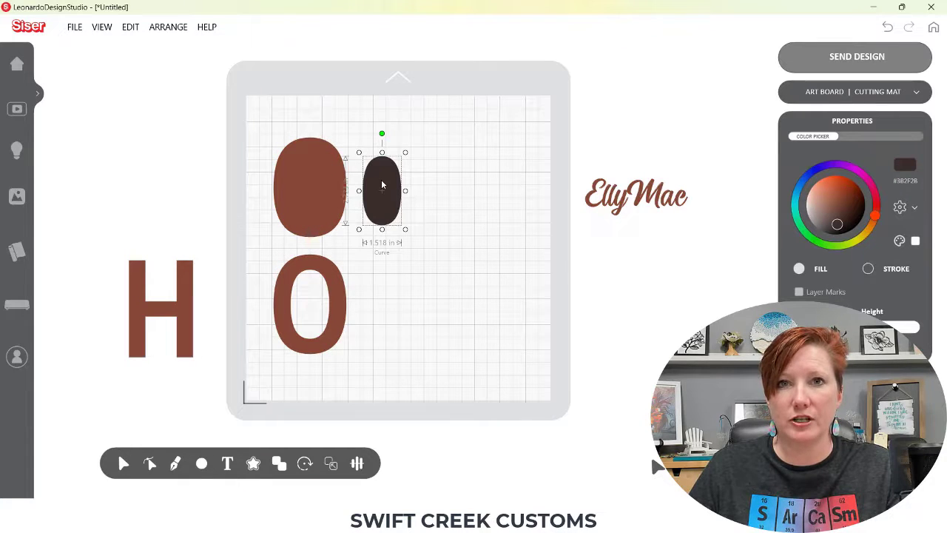
{"action": "key", "text": "ctrl+z"}
{"action": "left_click_drag", "start_coordinate": [266, 138], "coordinate": [349, 220]}
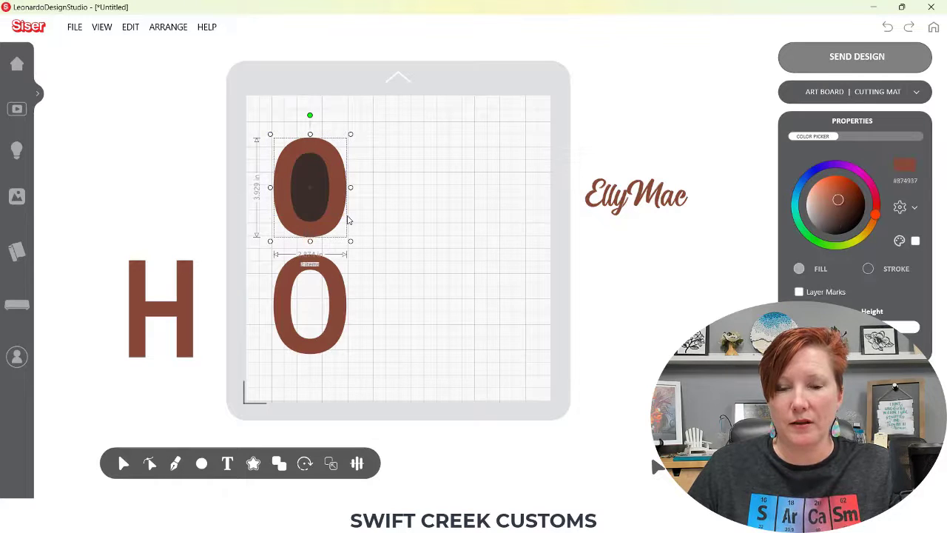
{"action": "right_click", "coordinate": [332, 169]}
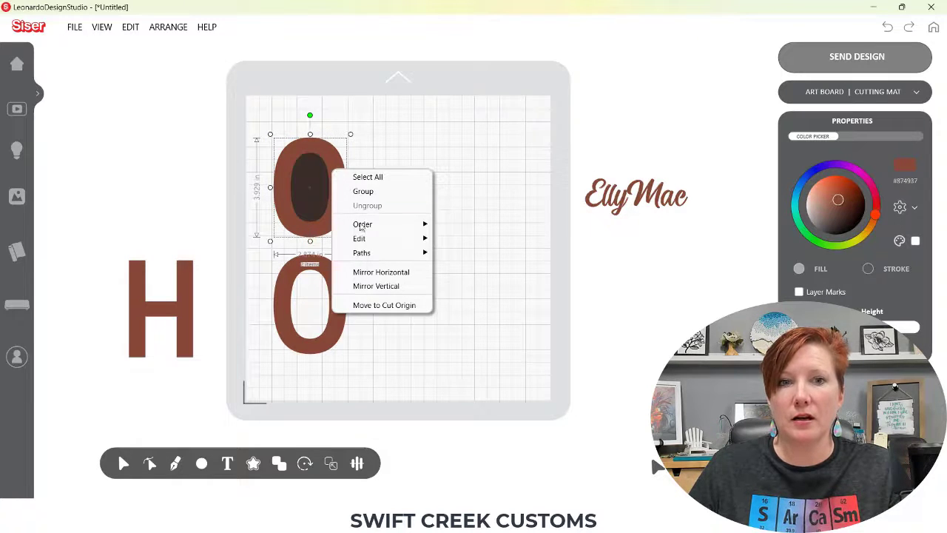
{"action": "mouse_move", "coordinate": [365, 256]}
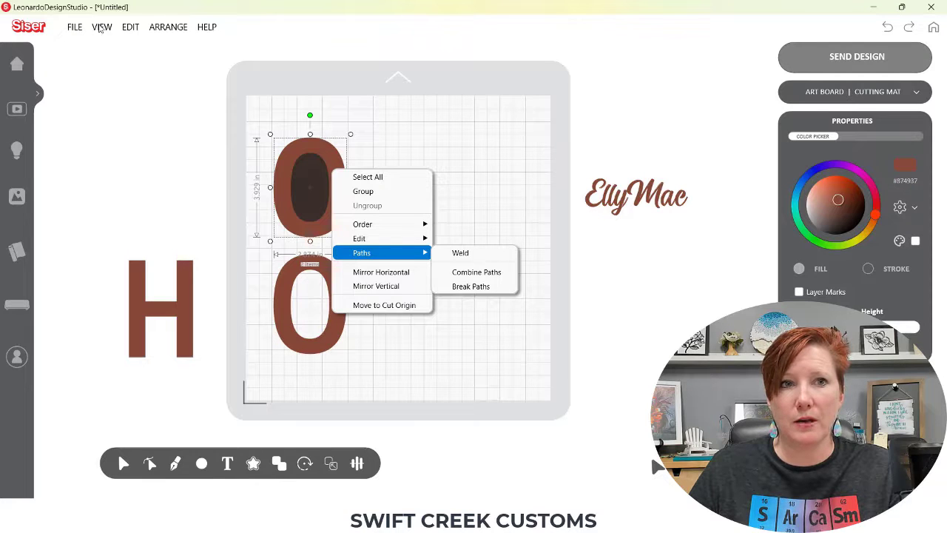
{"action": "left_click", "coordinate": [130, 27]}
{"action": "left_click", "coordinate": [130, 27]}
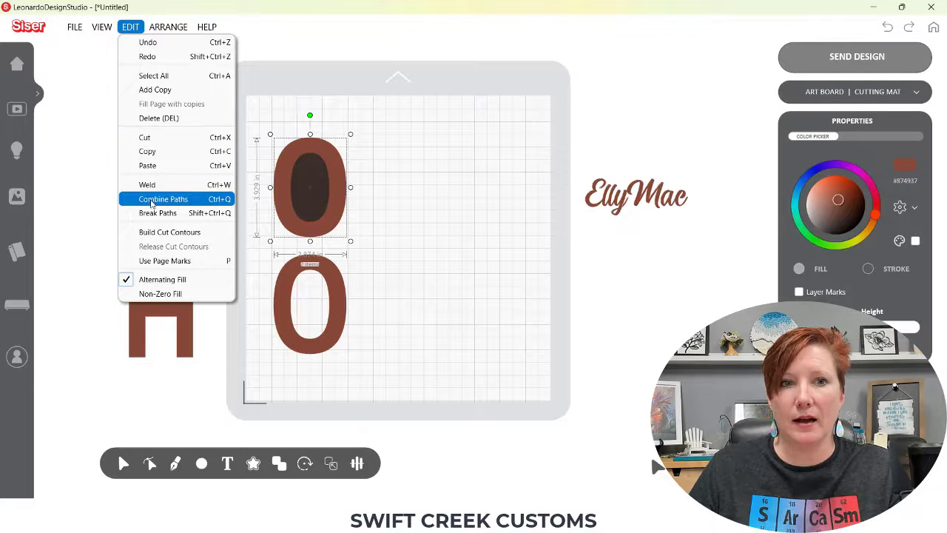
{"action": "left_click", "coordinate": [228, 204]}
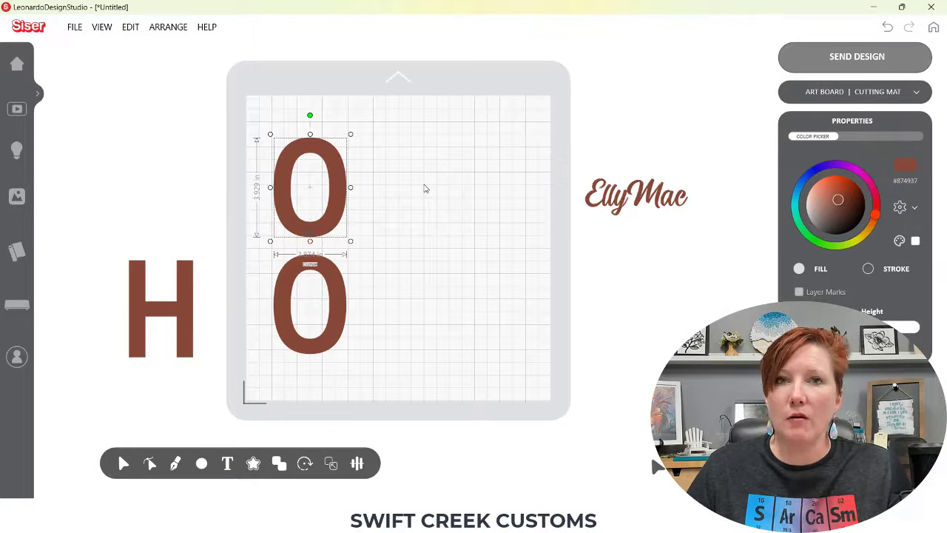
- Swap the lower O on the cutting mat for the H and break the H's paths
{"action": "left_click_drag", "start_coordinate": [331, 278], "coordinate": [159, 142]}
{"action": "left_click_drag", "start_coordinate": [222, 310], "coordinate": [326, 298]}
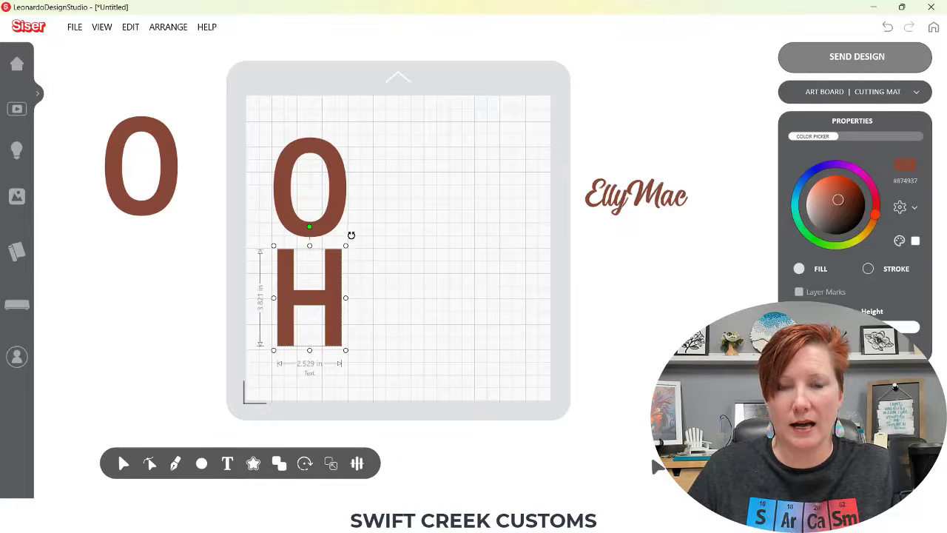
{"action": "right_click", "coordinate": [331, 267]}
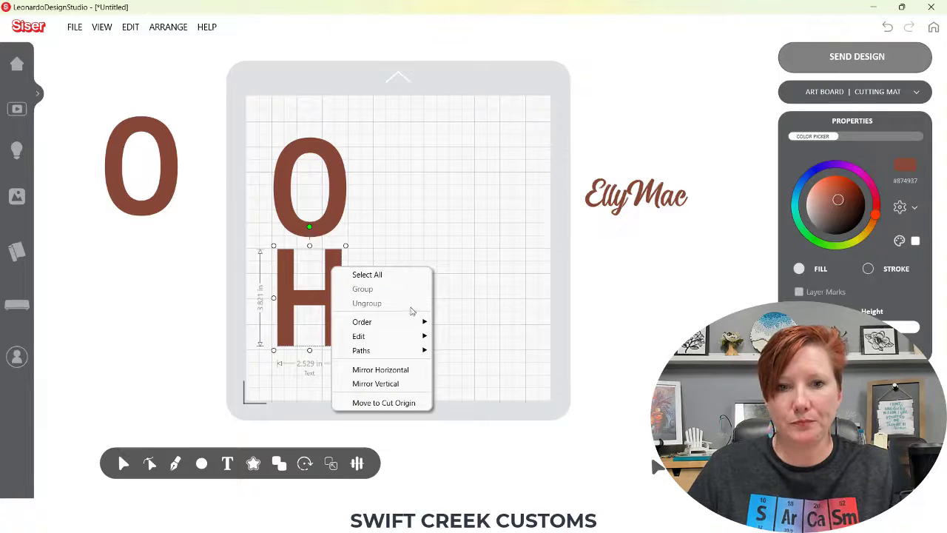
{"action": "mouse_move", "coordinate": [378, 355]}
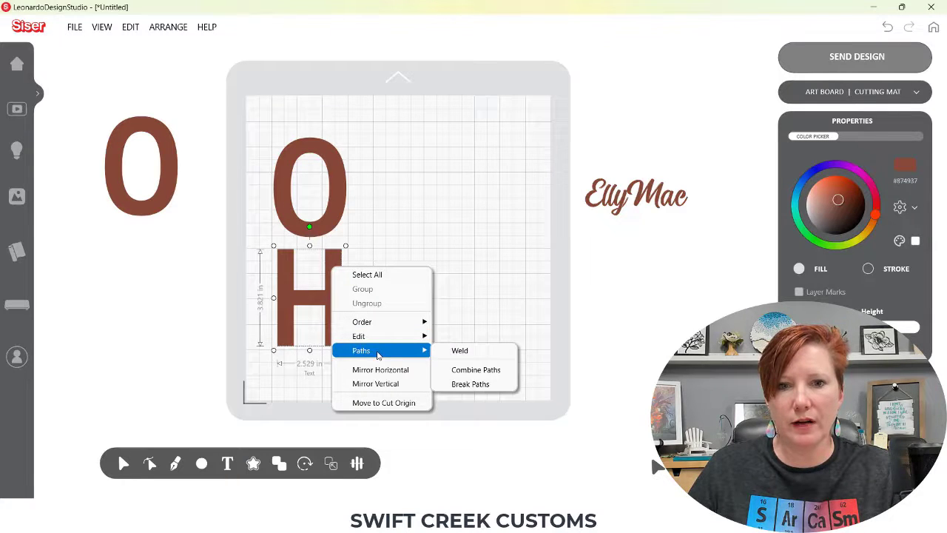
{"action": "left_click", "coordinate": [481, 384]}
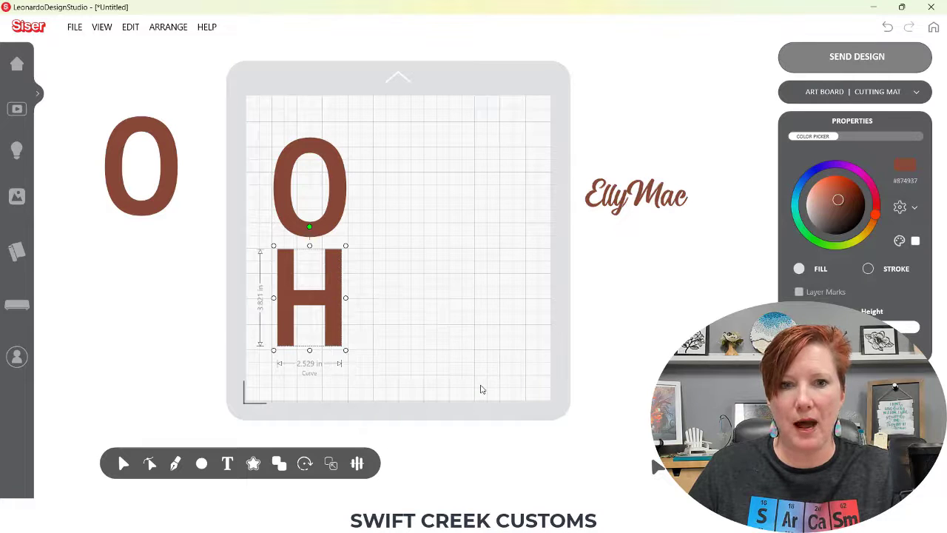
- Move the remaining O and the H off the mat and draw a rectangle about 8.04 in by 5.35 in on the mat's upper part
{"action": "left_click_drag", "start_coordinate": [366, 299], "coordinate": [318, 304]}
{"action": "left_click_drag", "start_coordinate": [255, 161], "coordinate": [169, 381]}
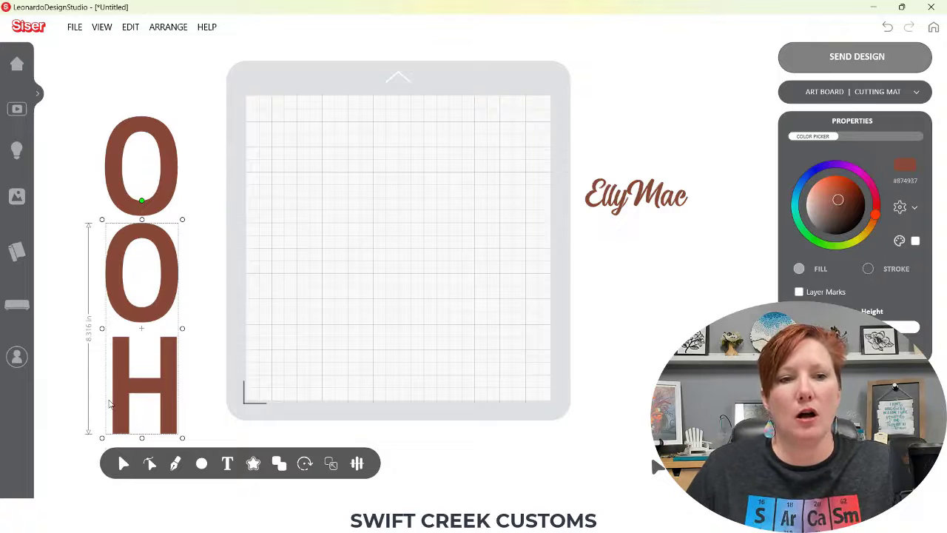
{"action": "left_click", "coordinate": [202, 464]}
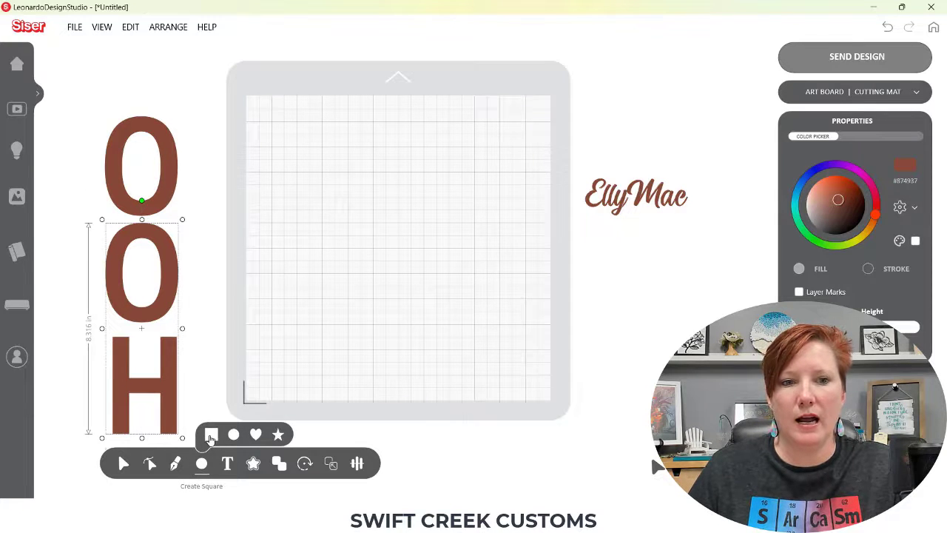
{"action": "left_click", "coordinate": [211, 434]}
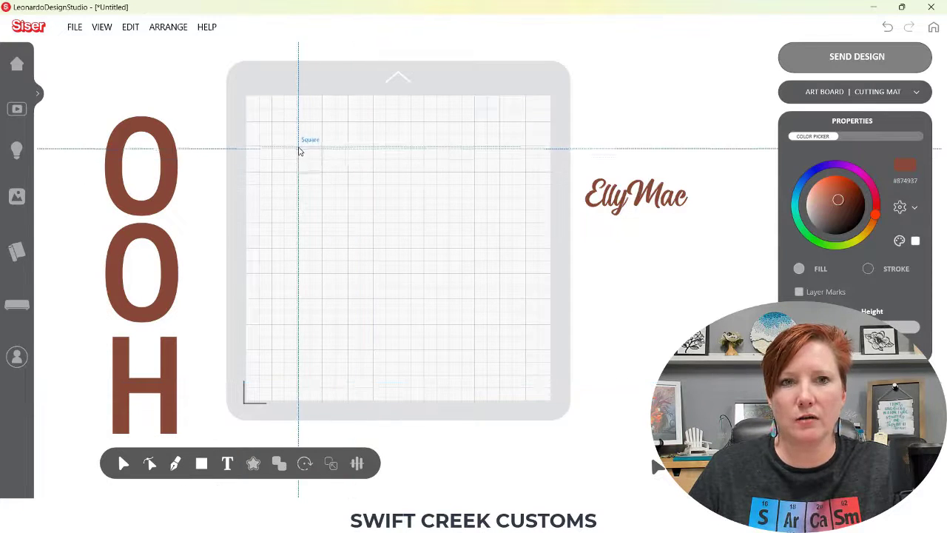
{"action": "left_click_drag", "start_coordinate": [297, 111], "coordinate": [495, 238]}
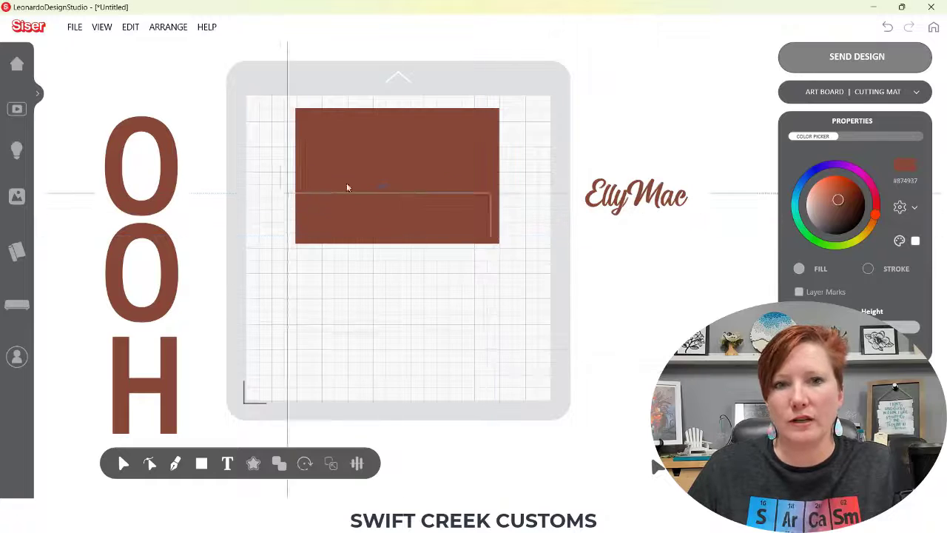
{"action": "left_click", "coordinate": [124, 462]}
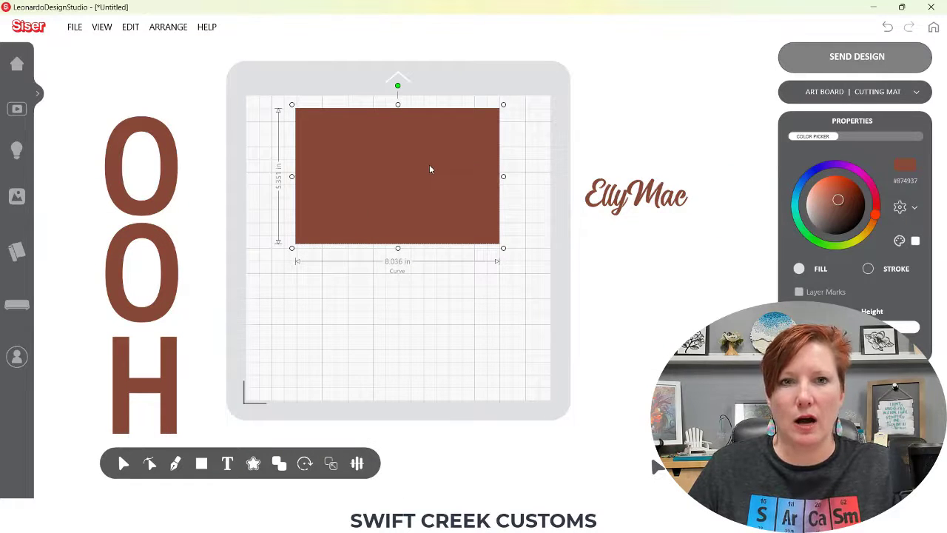
- Duplicate the rectangle, shrink the copy to about 4.61 in high, and place it off the mat below the script text
{"action": "left_click_drag", "start_coordinate": [416, 210], "coordinate": [422, 312]}
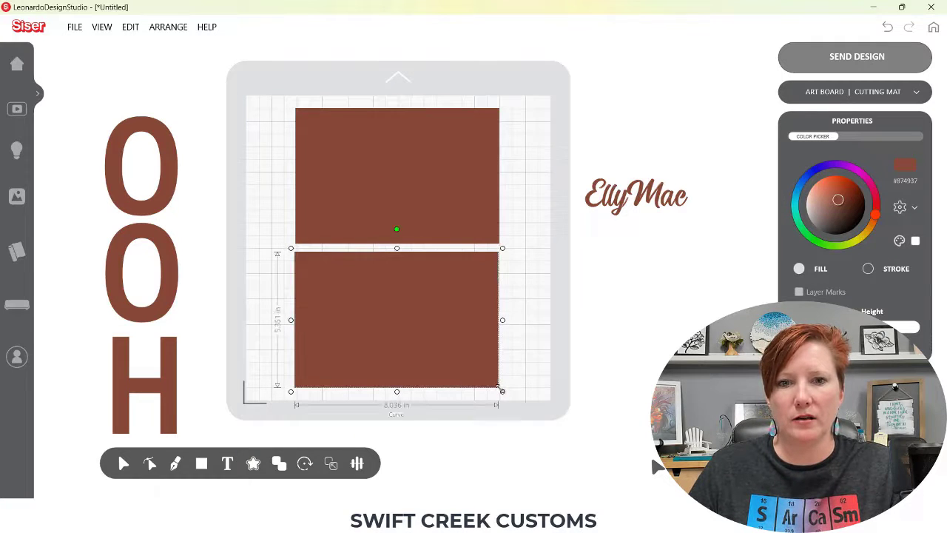
{"action": "left_click_drag", "start_coordinate": [502, 391], "coordinate": [478, 363]}
{"action": "left_click_drag", "start_coordinate": [446, 313], "coordinate": [742, 316]}
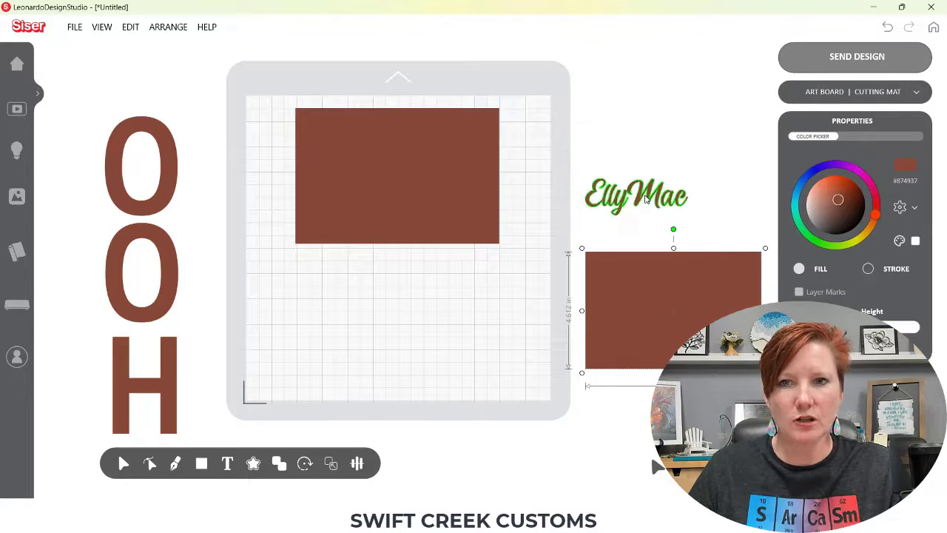
- Recolor the script text beside the mat to bright orange #FF5C2D
{"action": "left_click", "coordinate": [428, 166]}
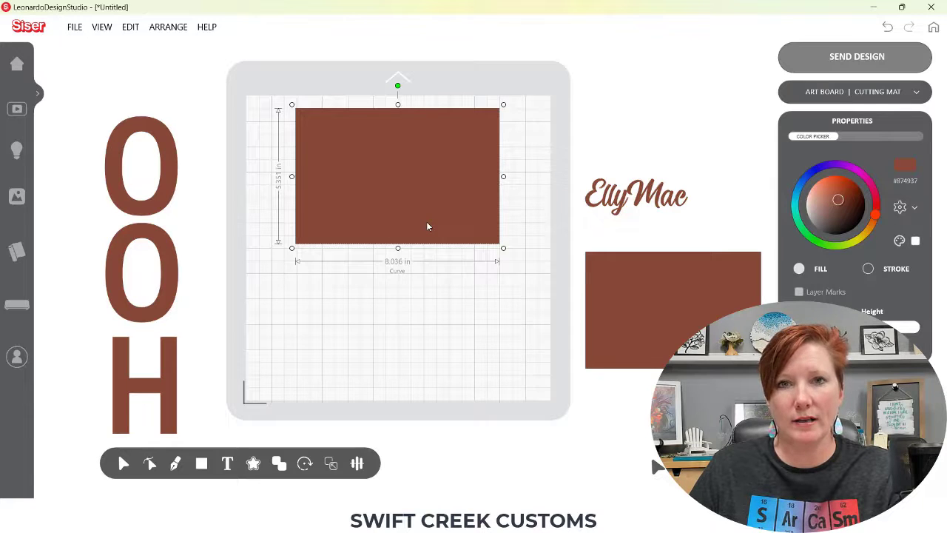
{"action": "left_click", "coordinate": [668, 196]}
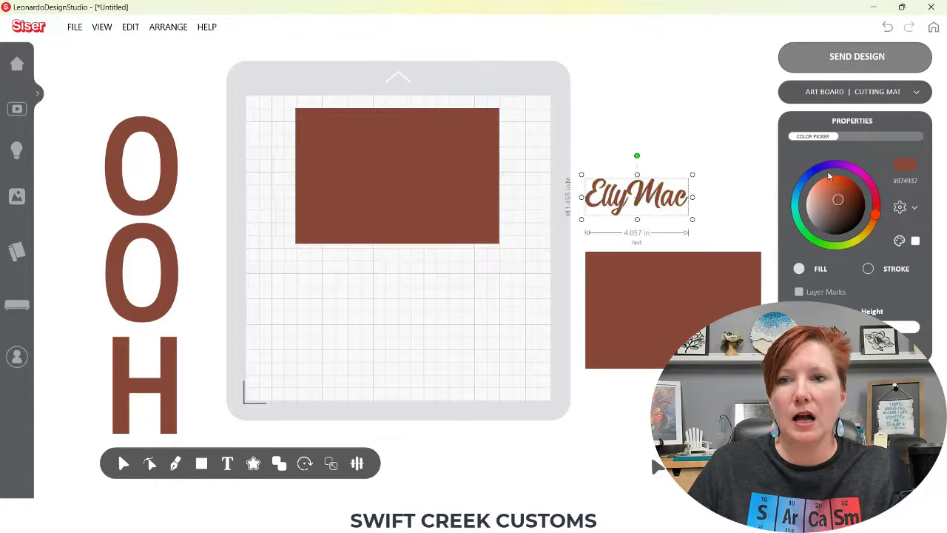
{"action": "mouse_move", "coordinate": [837, 200]}
{"action": "left_mouse_down"}
{"action": "mouse_move", "coordinate": [820, 184]}
{"action": "mouse_move", "coordinate": [827, 171]}
{"action": "left_mouse_up"}
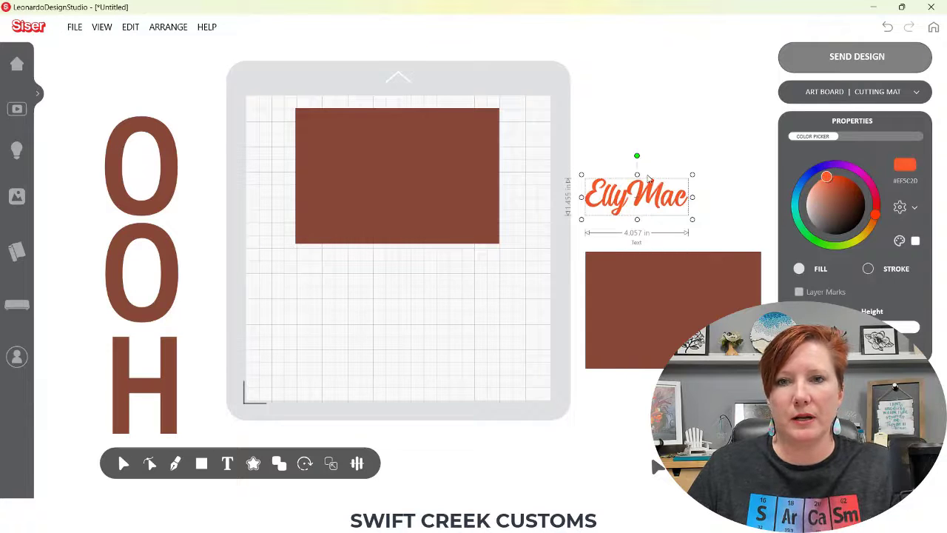
- Enlarge the orange script text to about 6.54 in wide and place it centered in front of the rectangle on the mat
{"action": "left_click_drag", "start_coordinate": [692, 175], "coordinate": [754, 152]}
{"action": "left_click_drag", "start_coordinate": [703, 189], "coordinate": [435, 179]}
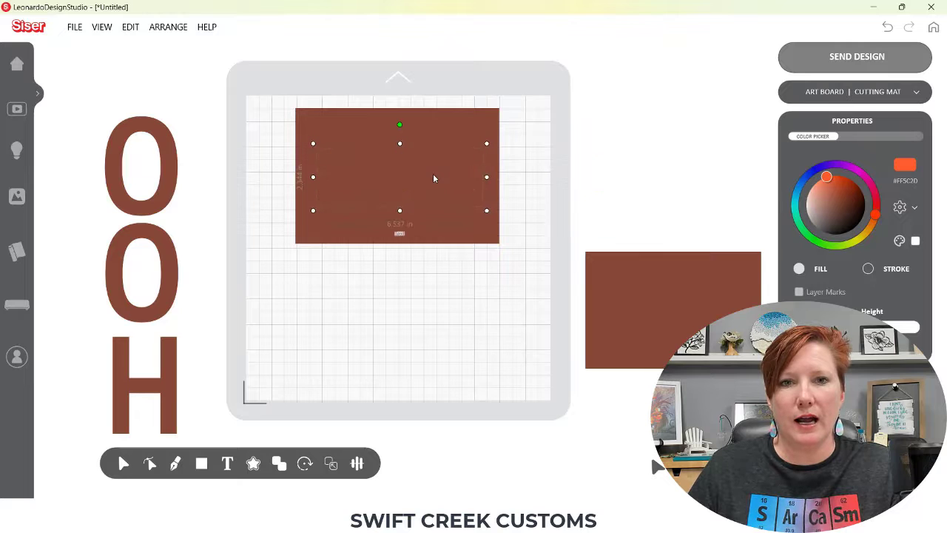
{"action": "right_click", "coordinate": [440, 119]}
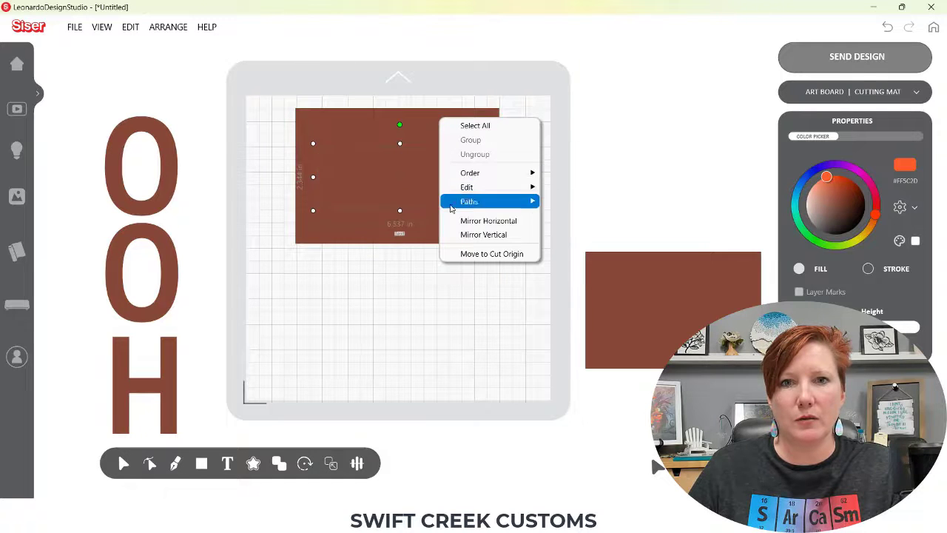
{"action": "mouse_move", "coordinate": [478, 174]}
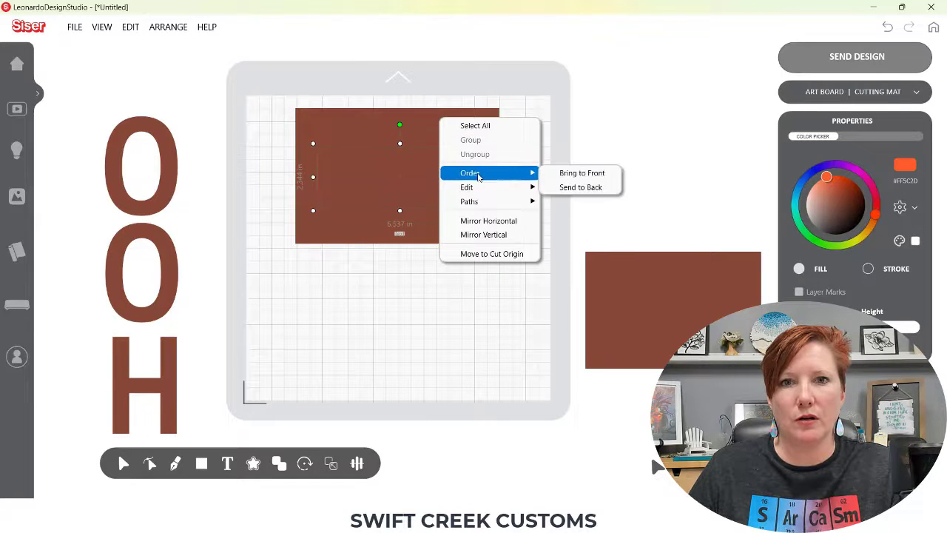
{"action": "left_click", "coordinate": [562, 176]}
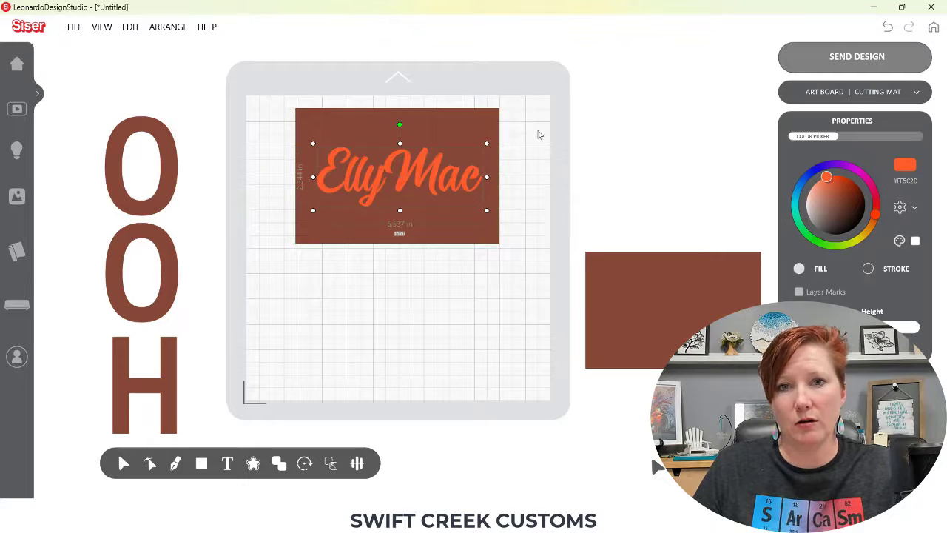
- Weld the orange script text and the rectangle on the mat together
{"action": "left_click_drag", "start_coordinate": [526, 143], "coordinate": [403, 193]}
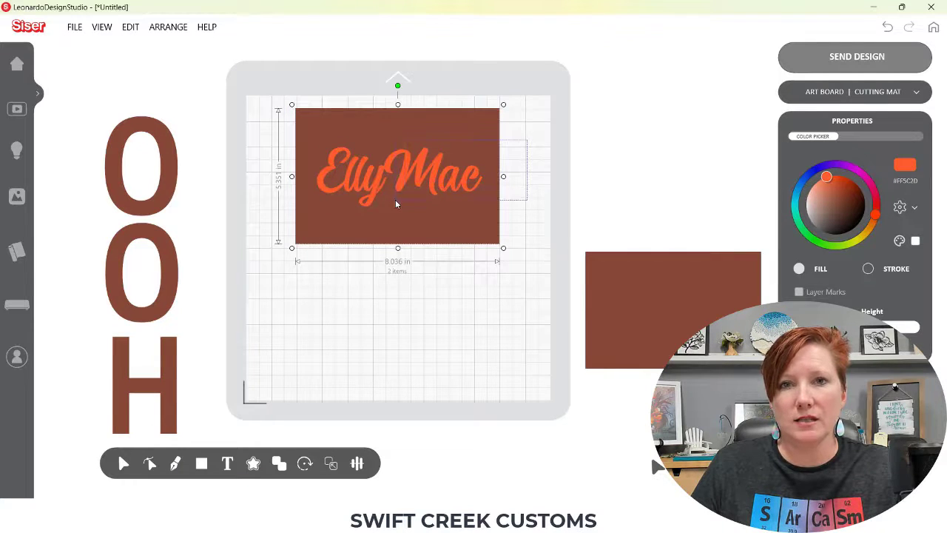
{"action": "right_click", "coordinate": [408, 160]}
{"action": "mouse_move", "coordinate": [442, 247]}
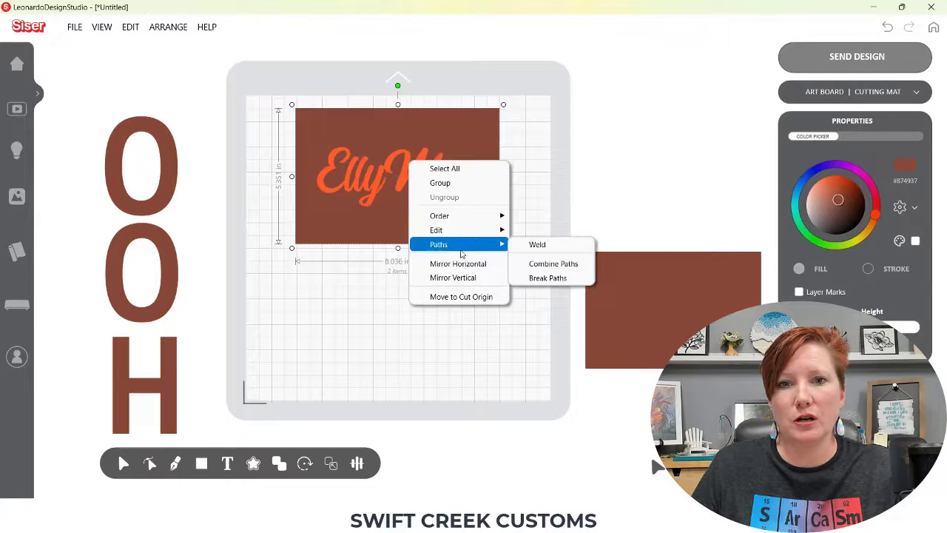
{"action": "left_click", "coordinate": [535, 245]}
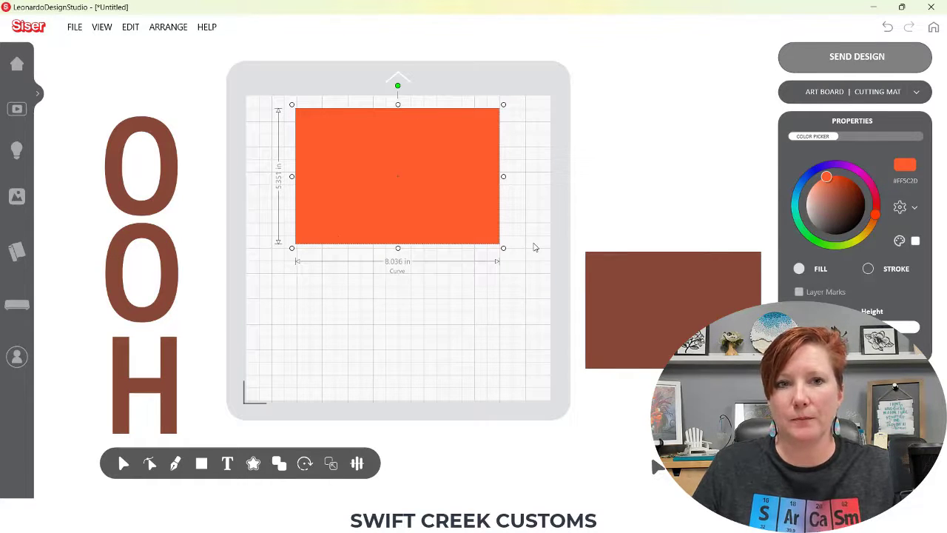
- Undo the weld of the script text and rectangle, and move the orange script text off the mat above the smaller rectangle
{"action": "left_click", "coordinate": [130, 26]}
{"action": "left_click", "coordinate": [148, 44]}
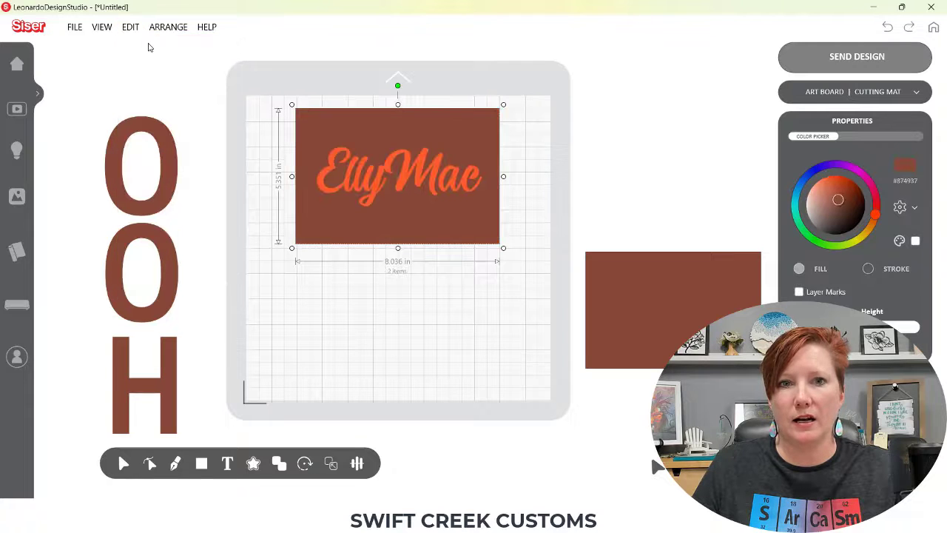
{"action": "left_click_drag", "start_coordinate": [448, 177], "coordinate": [719, 164]}
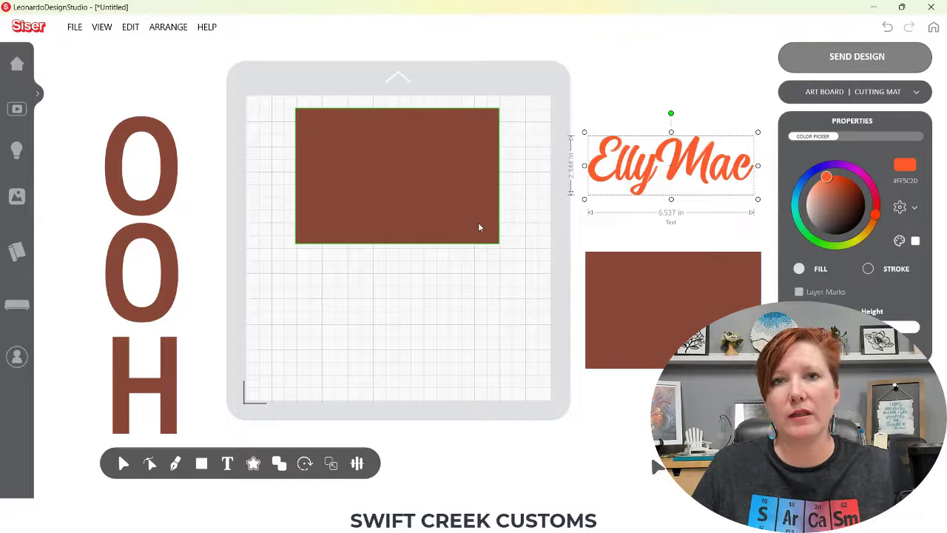
- Recolor the smaller rectangle to coral #FF7F5A and place it on the mat inside the larger rectangle
{"action": "left_click", "coordinate": [620, 289]}
{"action": "left_click_drag", "start_coordinate": [620, 289], "coordinate": [381, 282]}
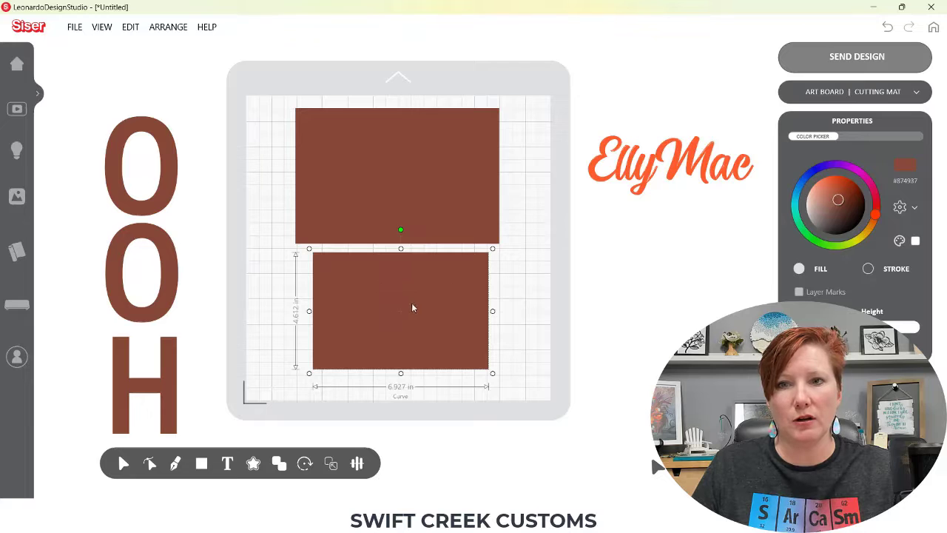
{"action": "left_click_drag", "start_coordinate": [838, 184], "coordinate": [819, 181]}
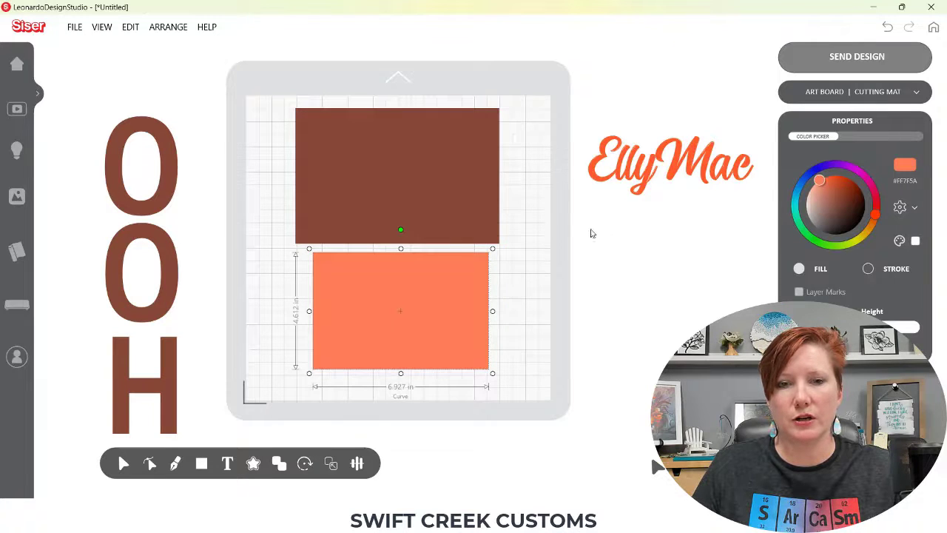
{"action": "left_click_drag", "start_coordinate": [390, 320], "coordinate": [378, 190]}
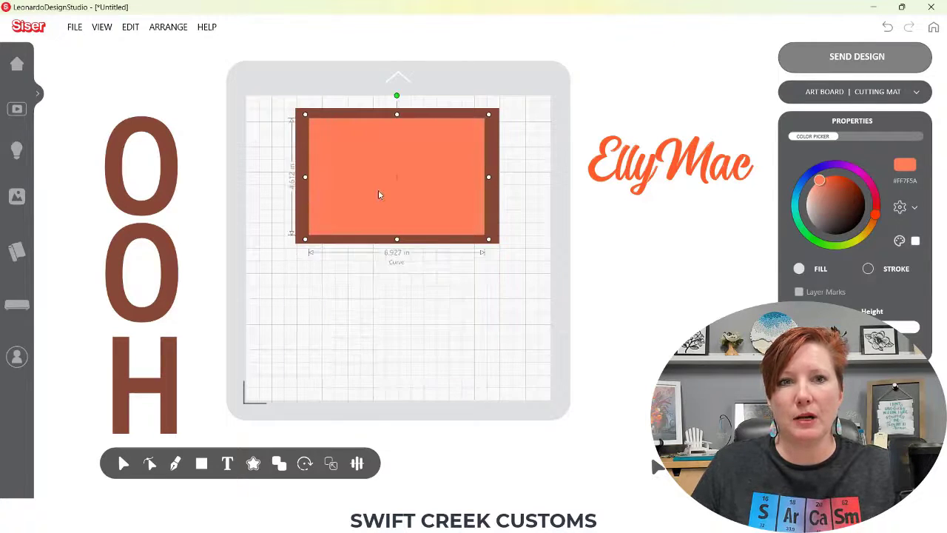
- Align the coral rectangle and the larger brown rectangle by their horizontal and vertical centers
{"action": "left_click_drag", "start_coordinate": [267, 143], "coordinate": [389, 172]}
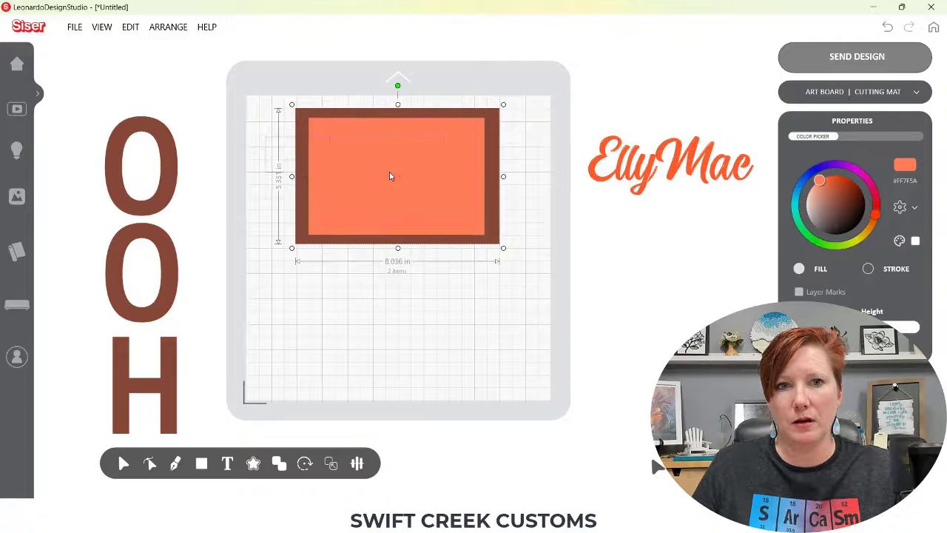
{"action": "left_click", "coordinate": [358, 465]}
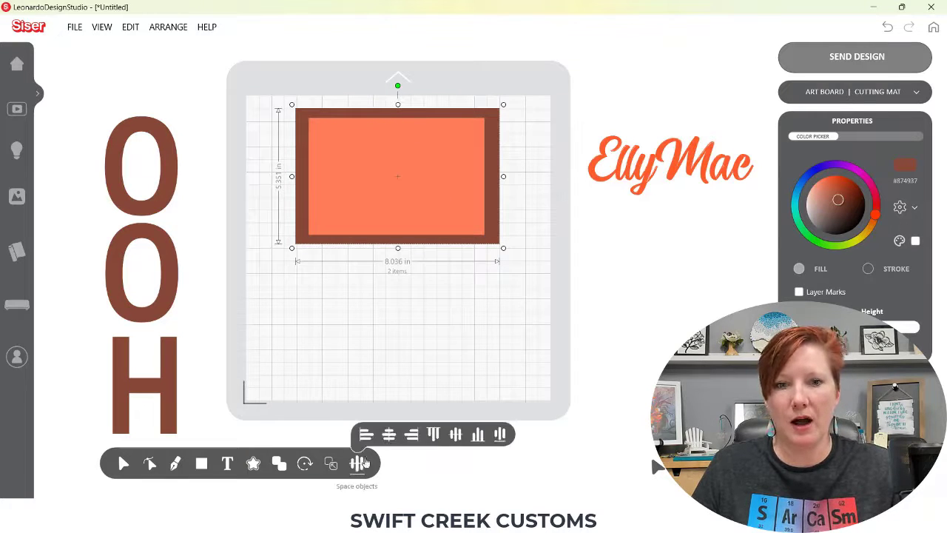
{"action": "left_click", "coordinate": [387, 438]}
{"action": "left_click", "coordinate": [356, 465]}
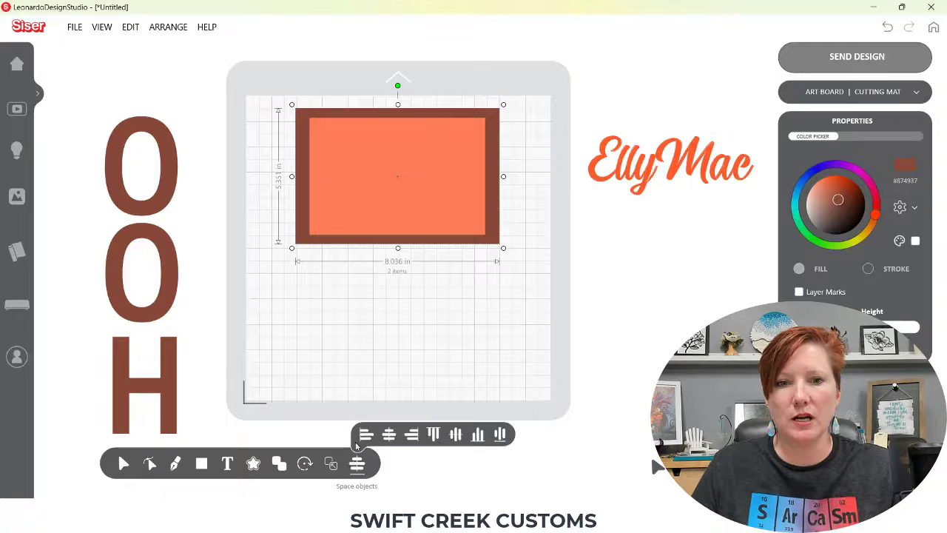
{"action": "left_click", "coordinate": [455, 435]}
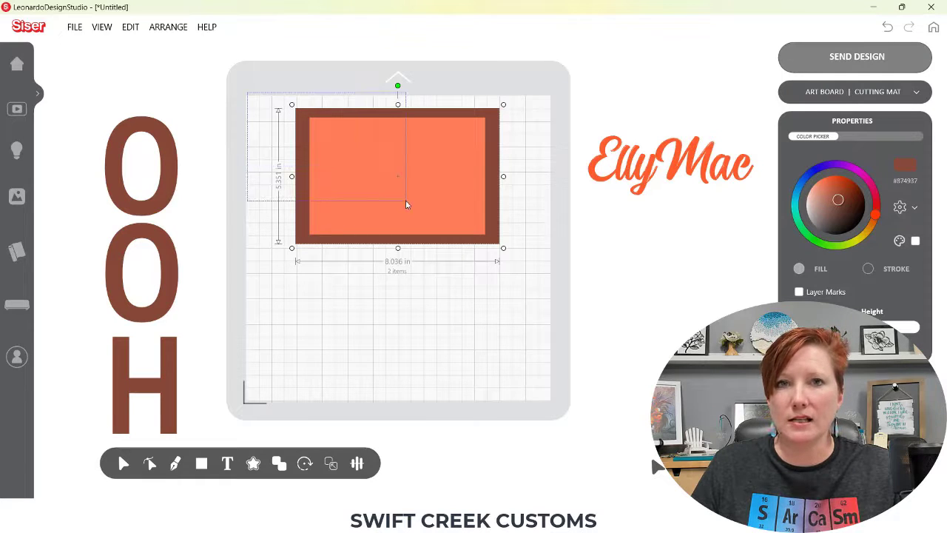
- Try combining the paths of the two nested rectangles into a frame, and undo it
{"action": "right_click", "coordinate": [420, 149]}
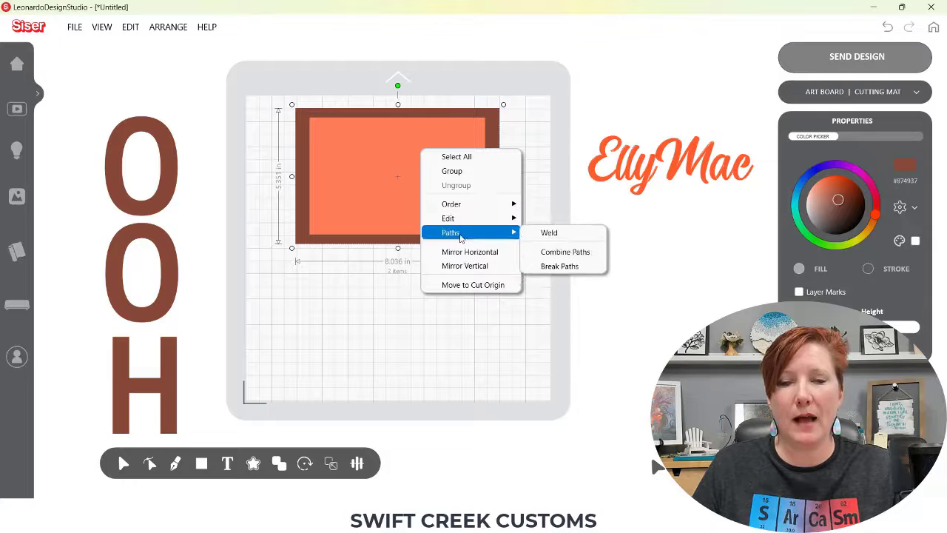
{"action": "left_click", "coordinate": [554, 251]}
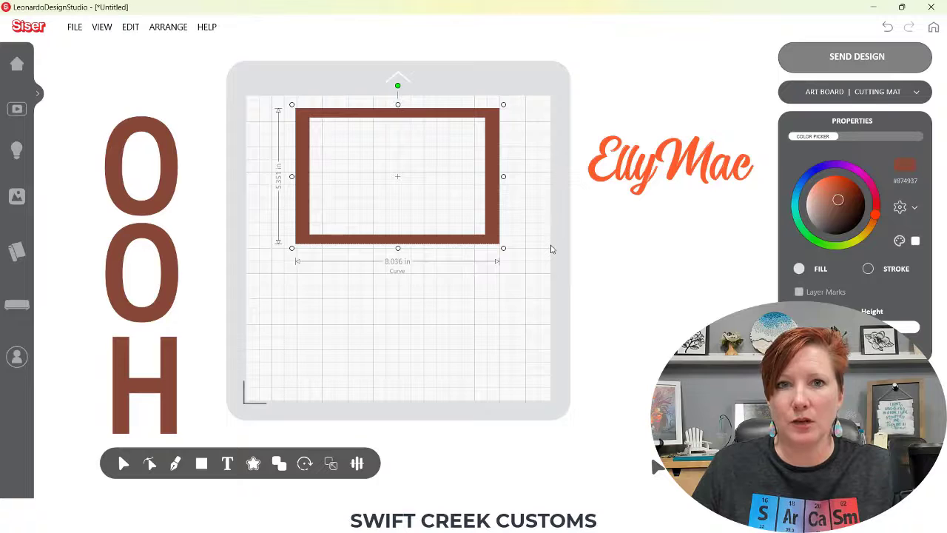
{"action": "left_click", "coordinate": [130, 29]}
{"action": "left_click", "coordinate": [145, 40]}
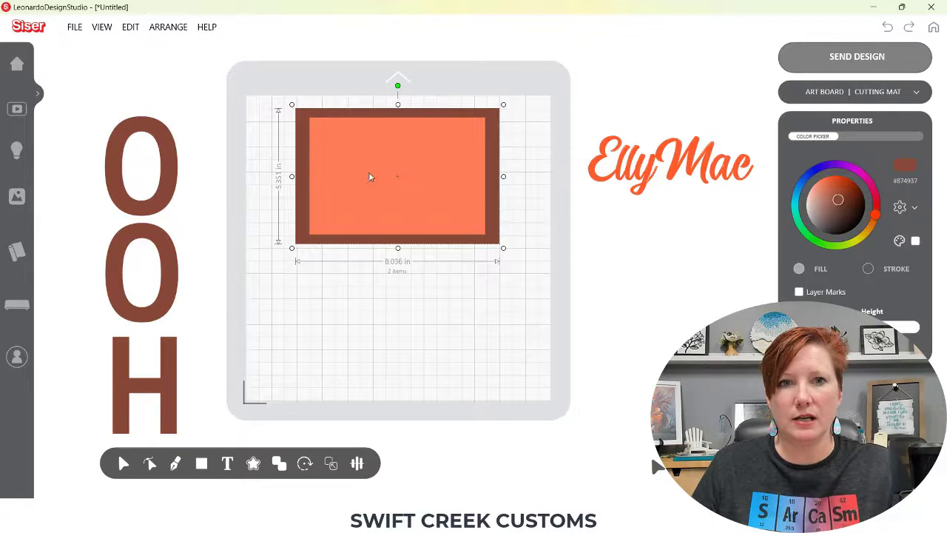
- Duplicate the nested rectangle pair below the original on the mat, and combine the paths of the upper pair
{"action": "left_click", "coordinate": [407, 174]}
{"action": "left_click_drag", "start_coordinate": [415, 168], "coordinate": [418, 297]}
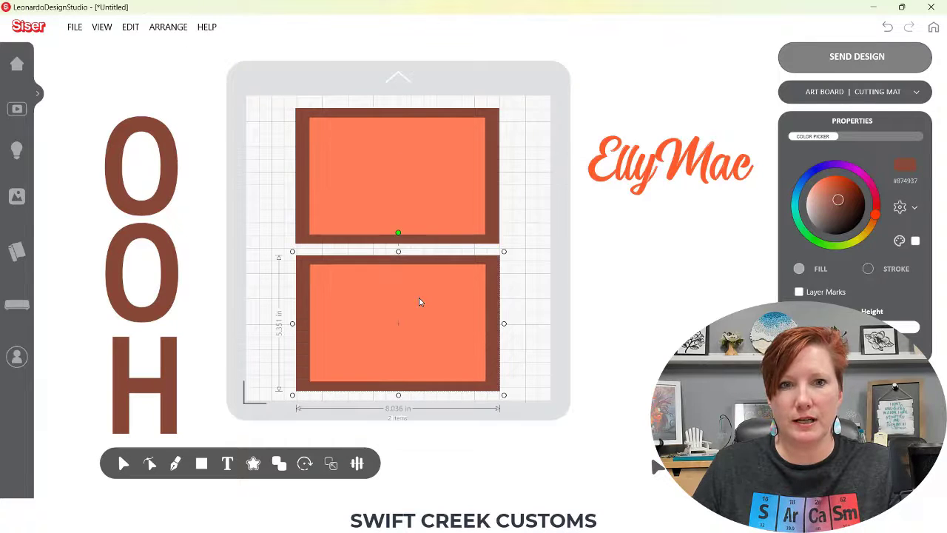
{"action": "left_click", "coordinate": [416, 160]}
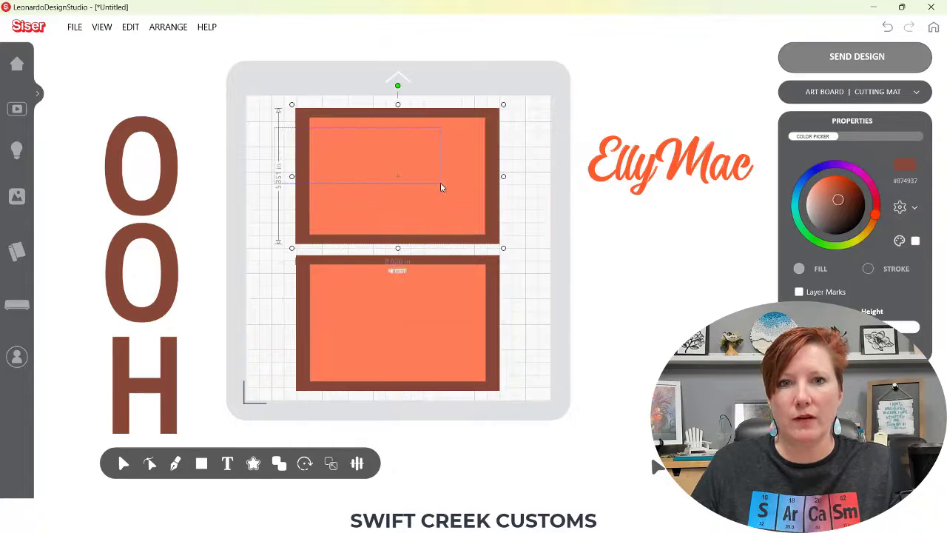
{"action": "left_click_drag", "start_coordinate": [441, 182], "coordinate": [440, 182]}
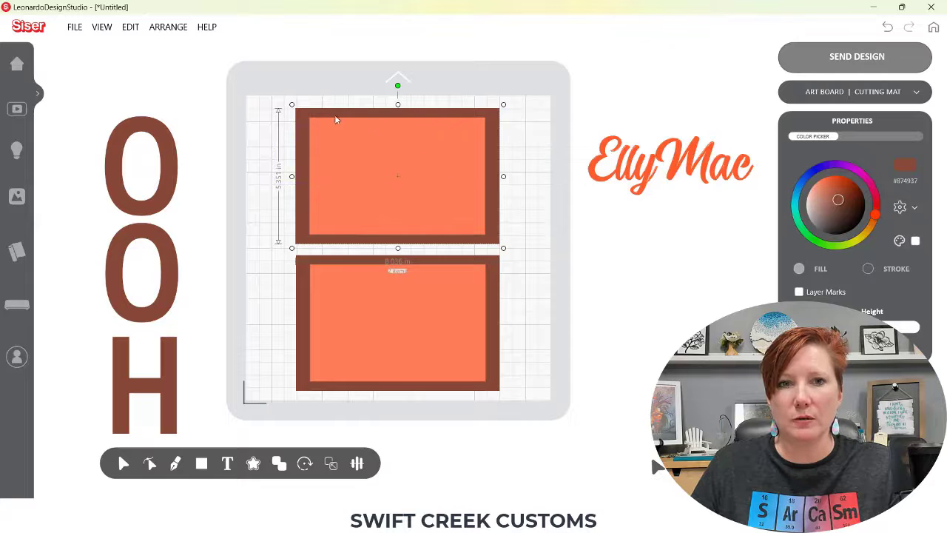
{"action": "right_click", "coordinate": [413, 145]}
{"action": "mouse_move", "coordinate": [461, 225]}
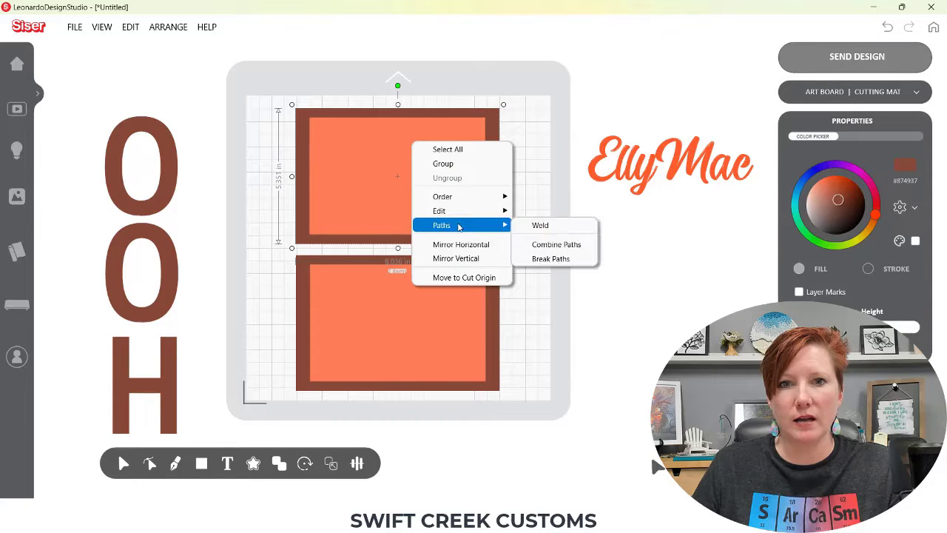
{"action": "left_click", "coordinate": [547, 244]}
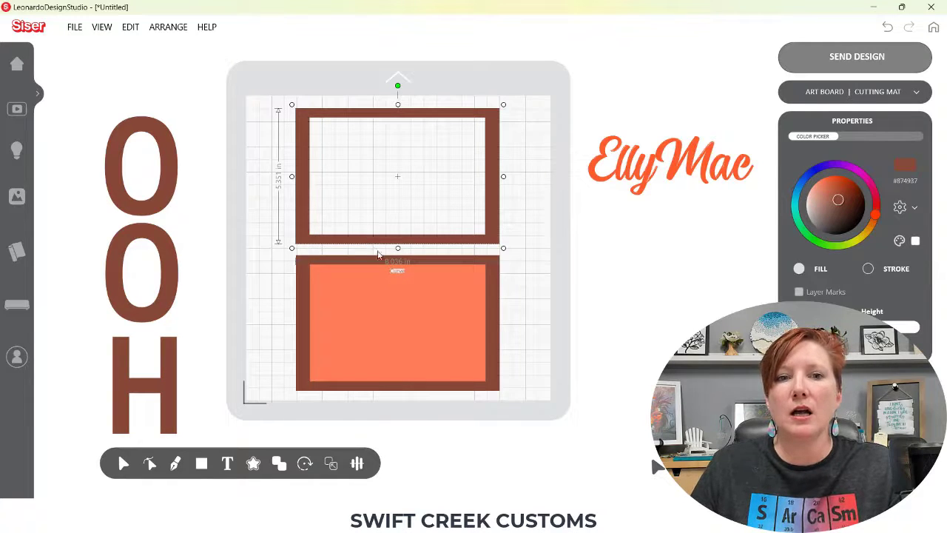
- Send all artwork to the cutting preview to examine the Sienna and Coral layers, and return to the design
{"action": "left_click", "coordinate": [827, 57]}
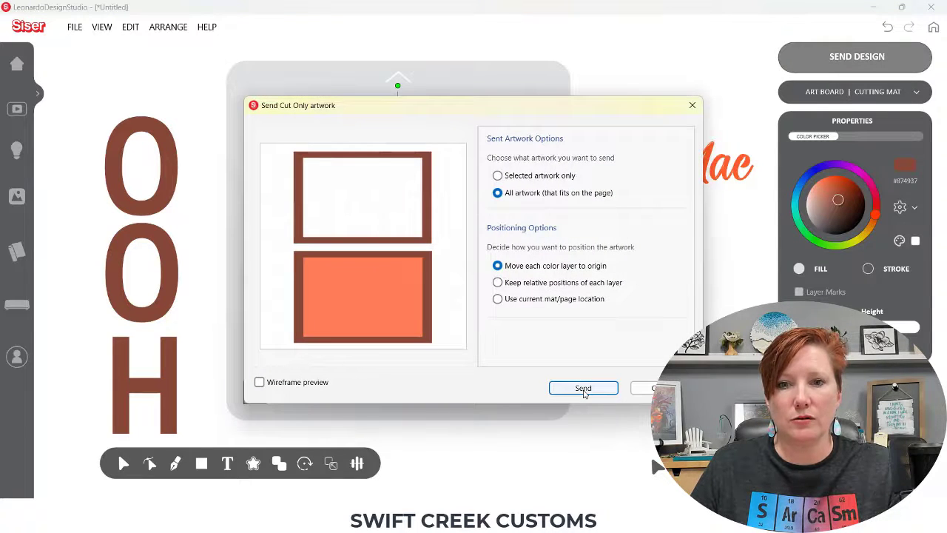
{"action": "left_click", "coordinate": [583, 389]}
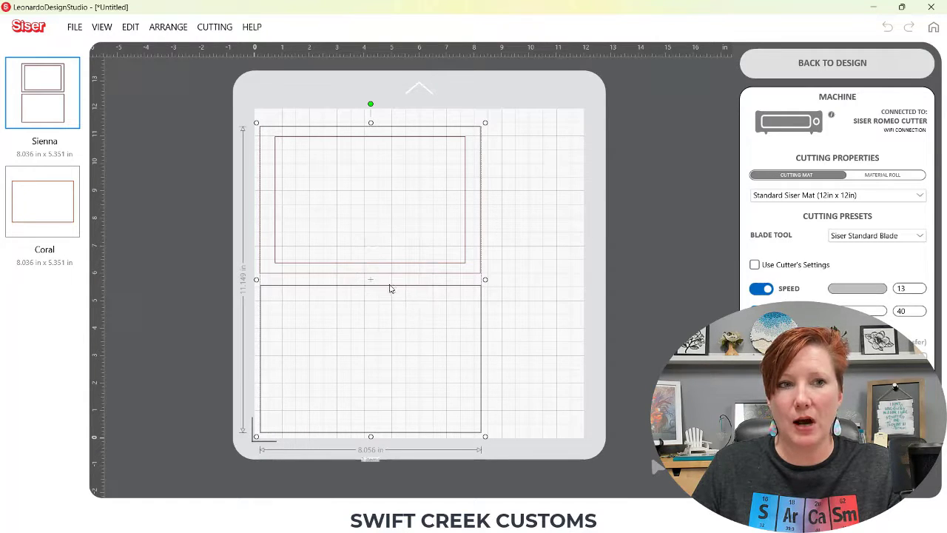
{"action": "left_click", "coordinate": [35, 201]}
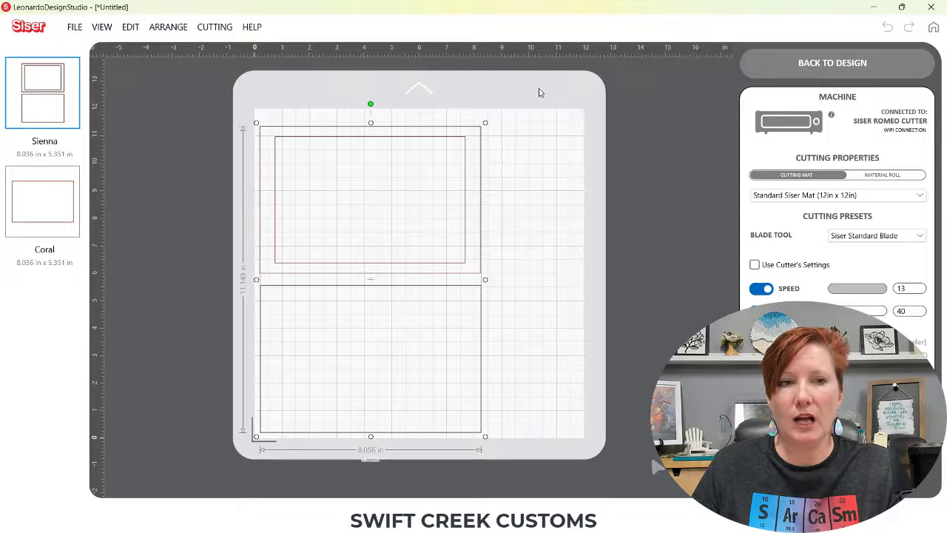
{"action": "left_click", "coordinate": [759, 64]}
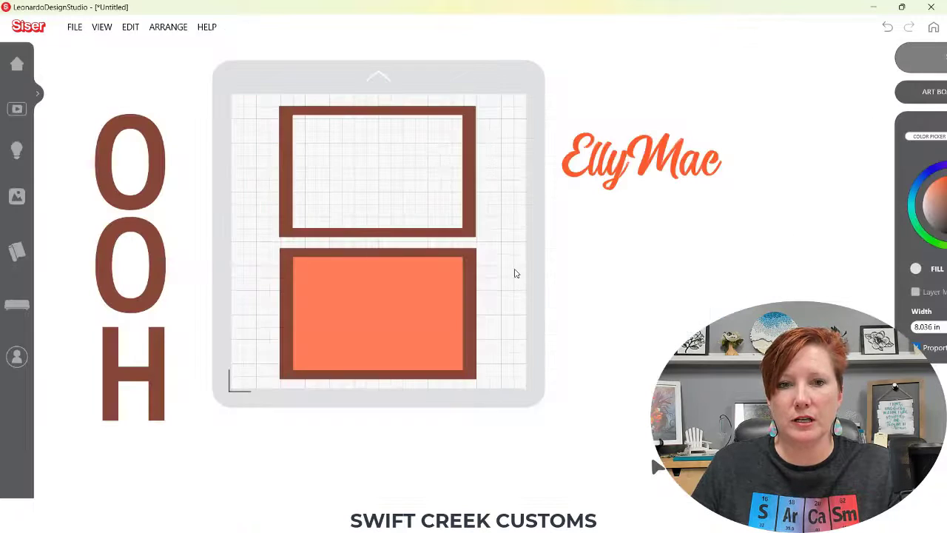
- Recolor both rectangles of the lower, uncombined pair to the same orange red #E44719
{"action": "left_click_drag", "start_coordinate": [249, 291], "coordinate": [401, 302]}
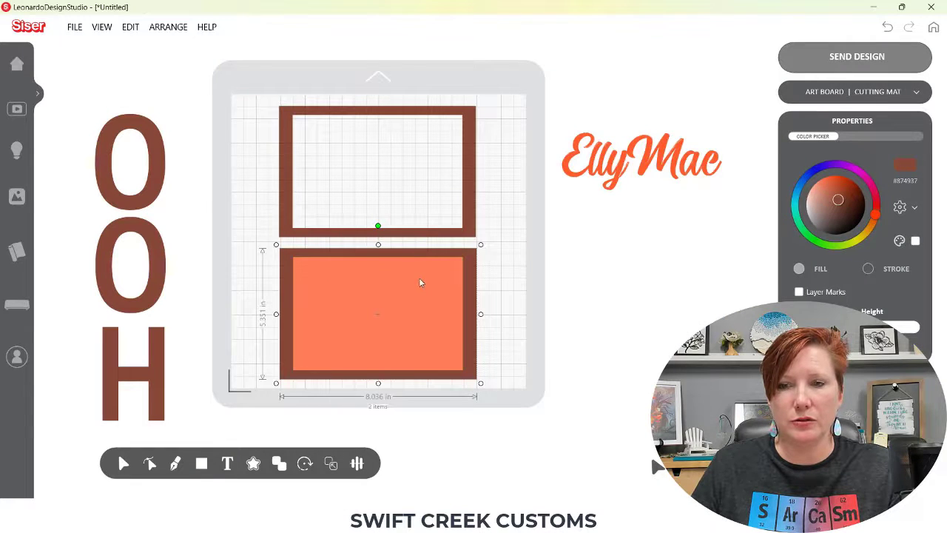
{"action": "left_click_drag", "start_coordinate": [837, 201], "coordinate": [834, 177]}
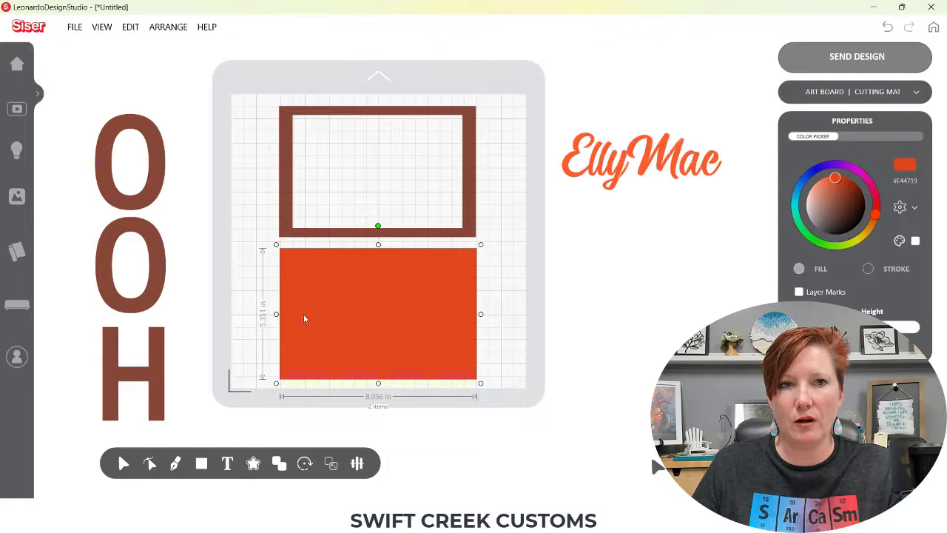
{"action": "left_click", "coordinate": [245, 280]}
- Inspect the combined and uncombined rectangle pairs in wireframe and in the cutting preview, and return to the filled design view
{"action": "left_click", "coordinate": [103, 27]}
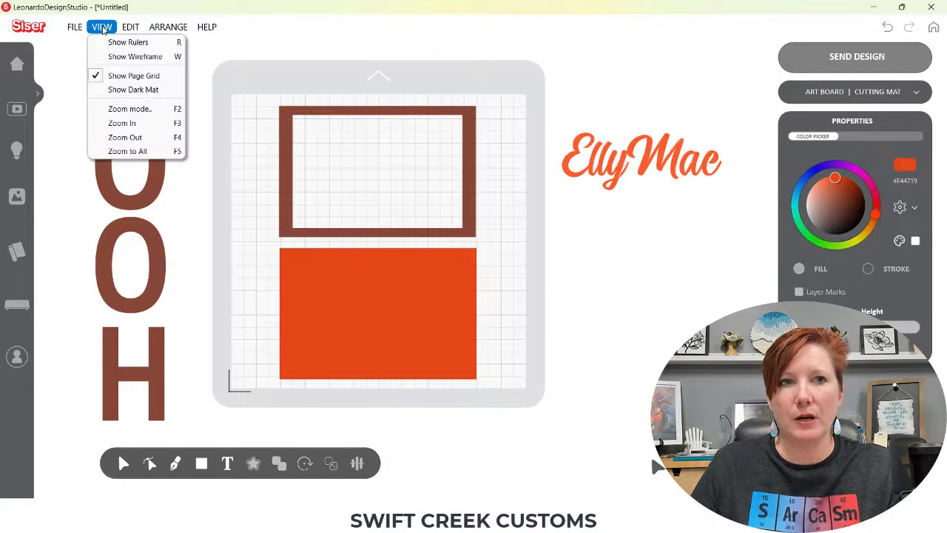
{"action": "left_click", "coordinate": [130, 61]}
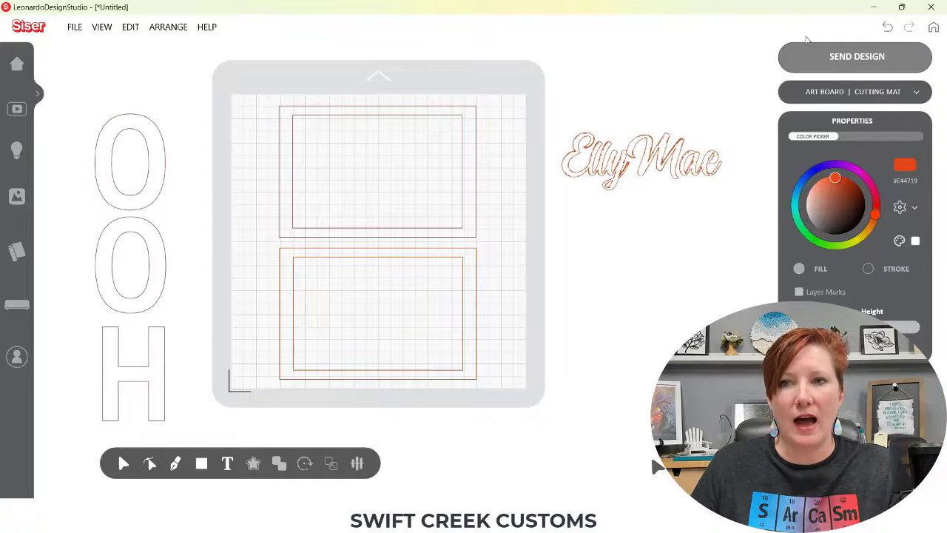
{"action": "left_click", "coordinate": [819, 59]}
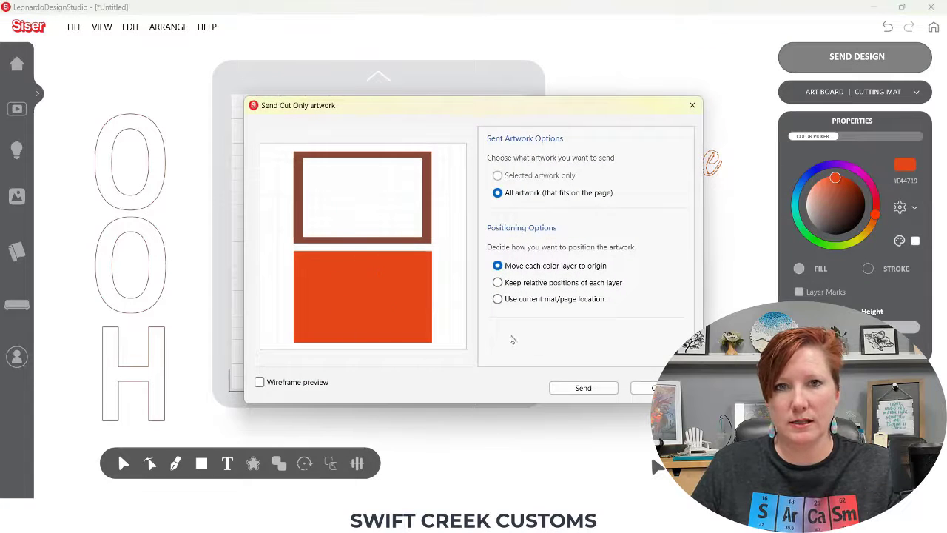
{"action": "left_click", "coordinate": [574, 387]}
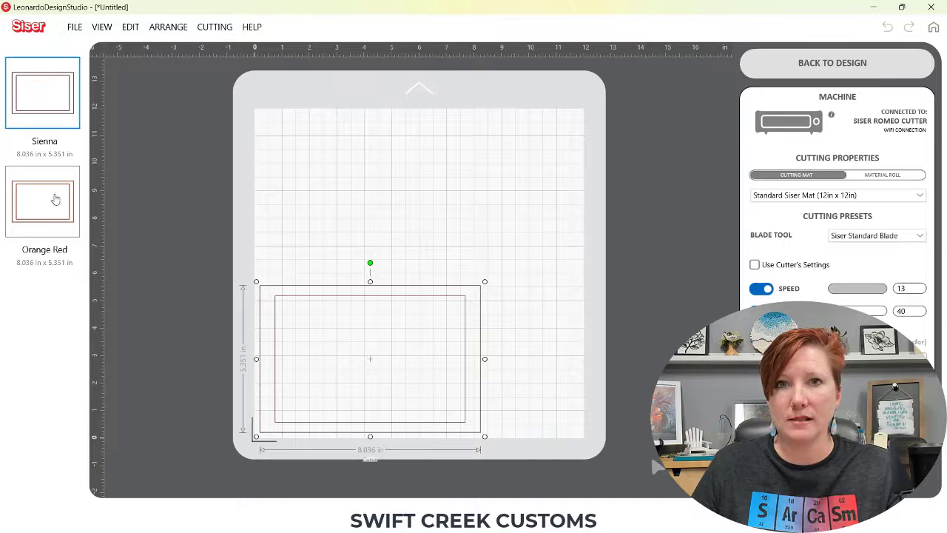
{"action": "left_click", "coordinate": [829, 62]}
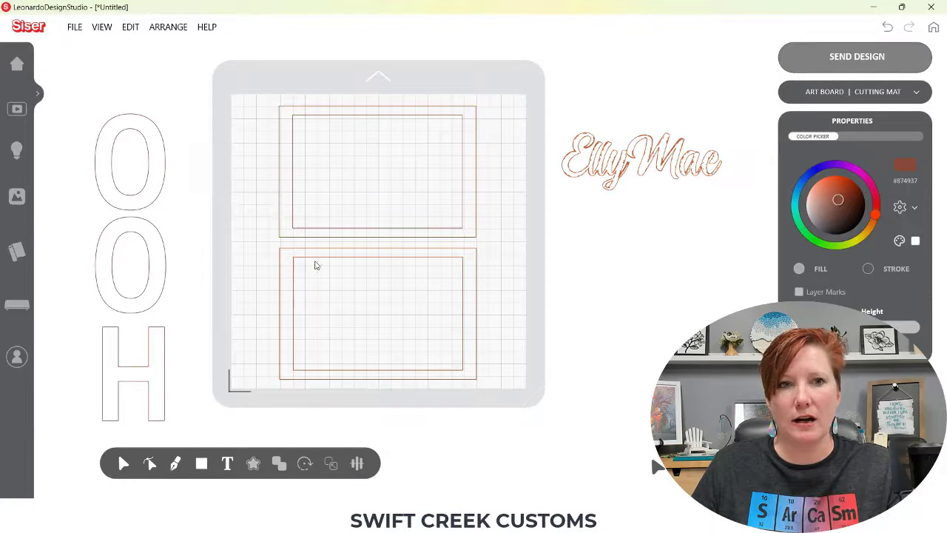
{"action": "left_click", "coordinate": [104, 29]}
{"action": "left_click", "coordinate": [112, 58]}
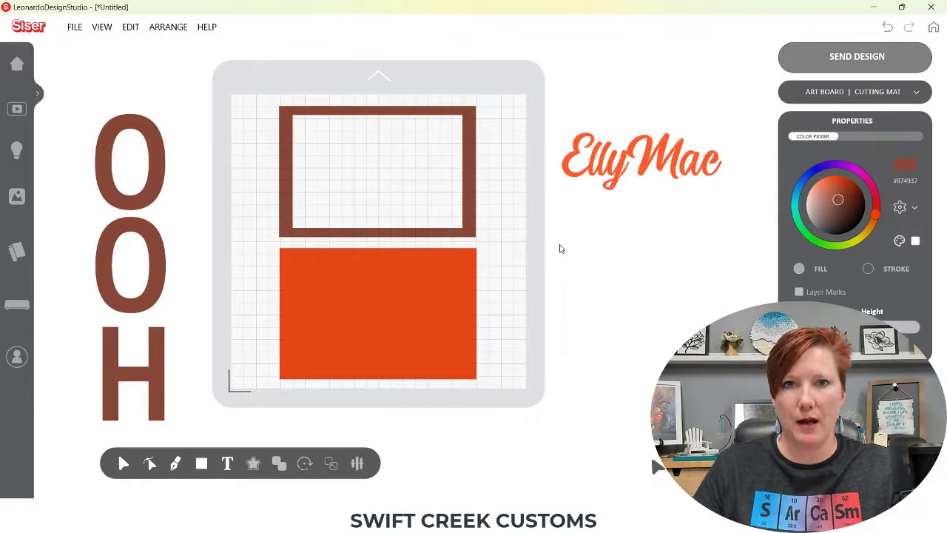
- Move the orange red rectangles off the mat, and enlarge the script text to about 7.37 in wide, overlapping the frame's sides
{"action": "left_click_drag", "start_coordinate": [392, 303], "coordinate": [742, 303]}
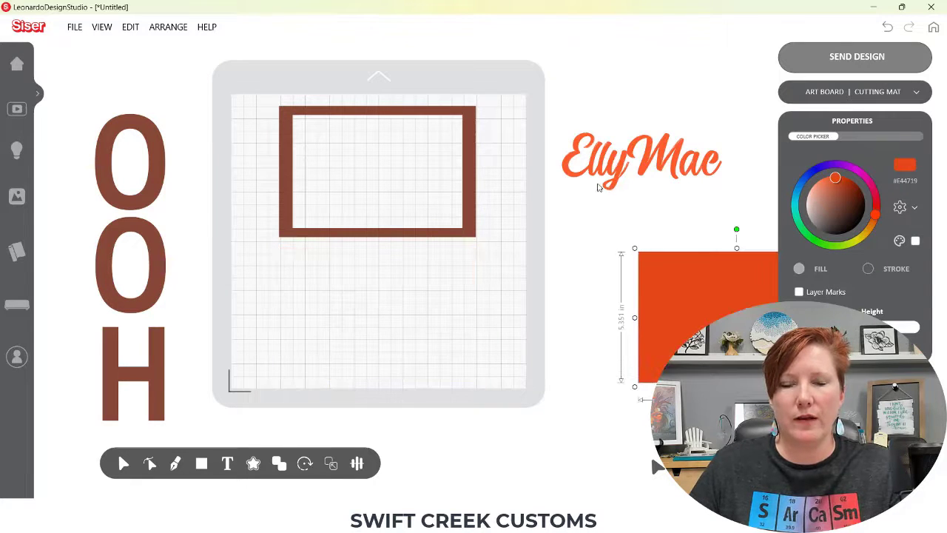
{"action": "left_click_drag", "start_coordinate": [605, 154], "coordinate": [333, 172]}
{"action": "left_click_drag", "start_coordinate": [454, 142], "coordinate": [472, 137]}
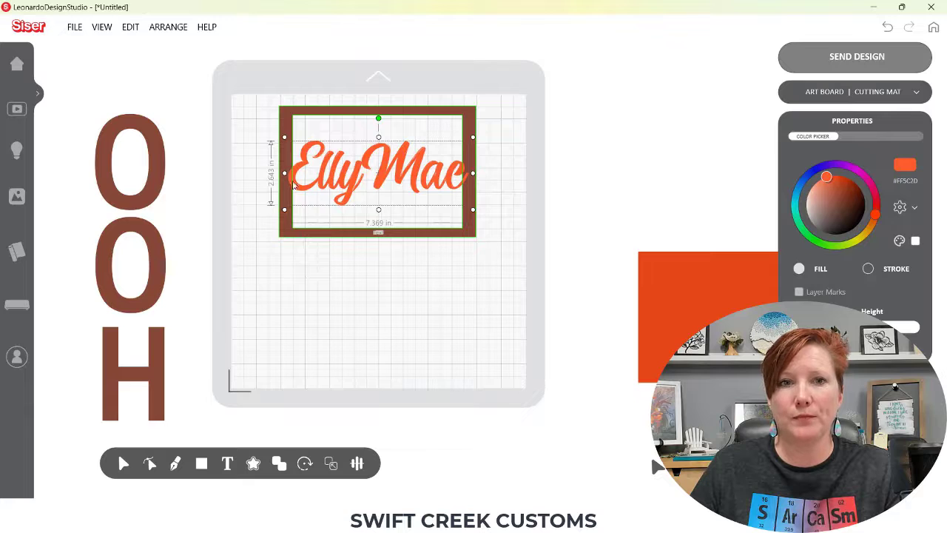
- Weld the script text and the brown frame on the mat together
{"action": "left_click_drag", "start_coordinate": [262, 135], "coordinate": [359, 214]}
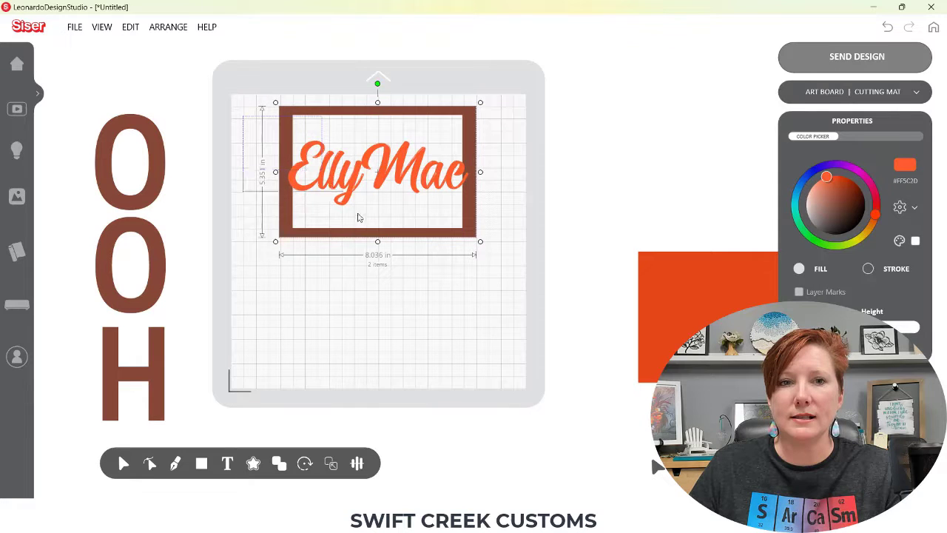
{"action": "right_click", "coordinate": [355, 177]}
{"action": "mouse_move", "coordinate": [383, 258]}
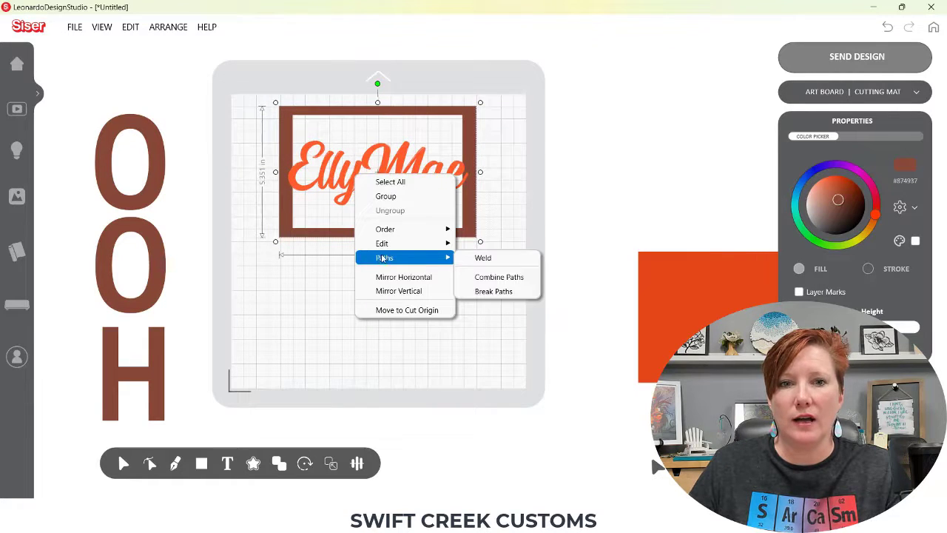
{"action": "left_click", "coordinate": [482, 259]}
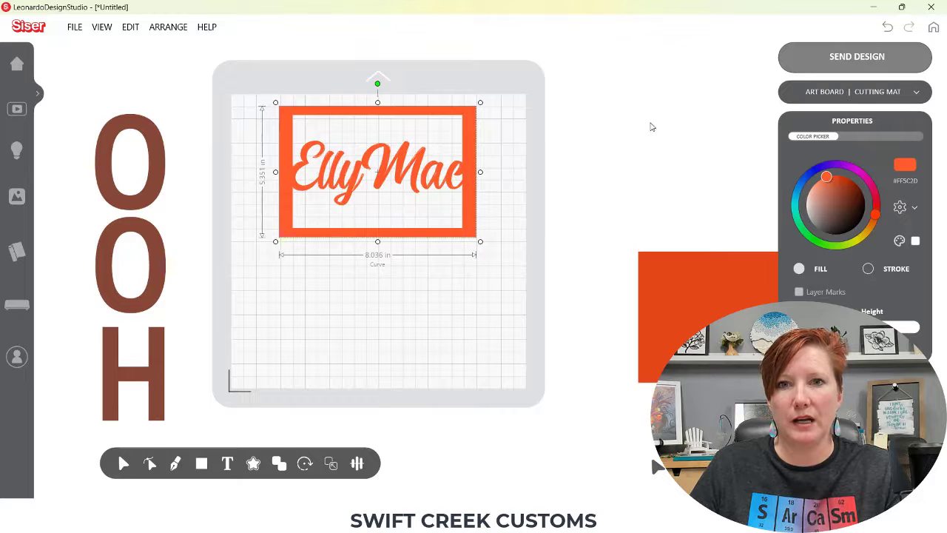
- Inspect the cut lines of the welded script text and frame in the cutting preview
{"action": "left_click", "coordinate": [907, 59]}
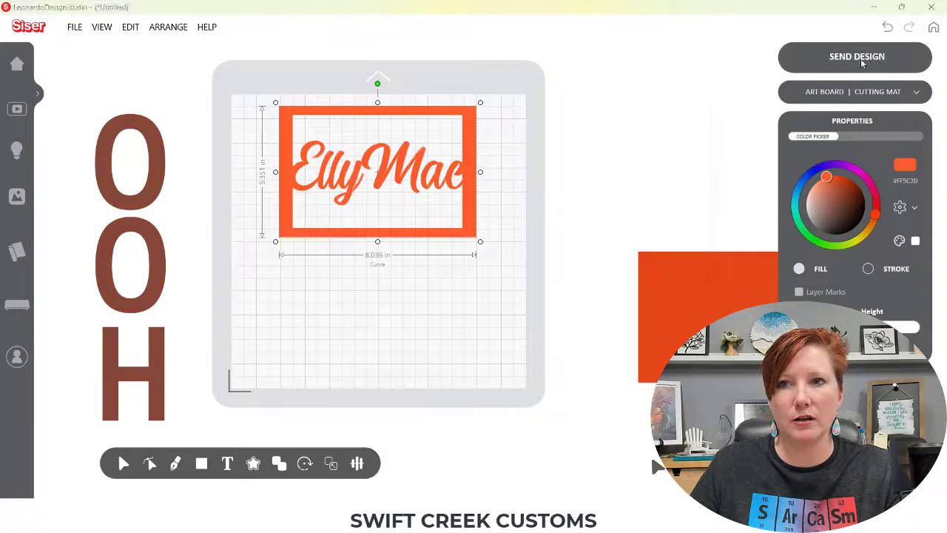
{"action": "left_click", "coordinate": [583, 388]}
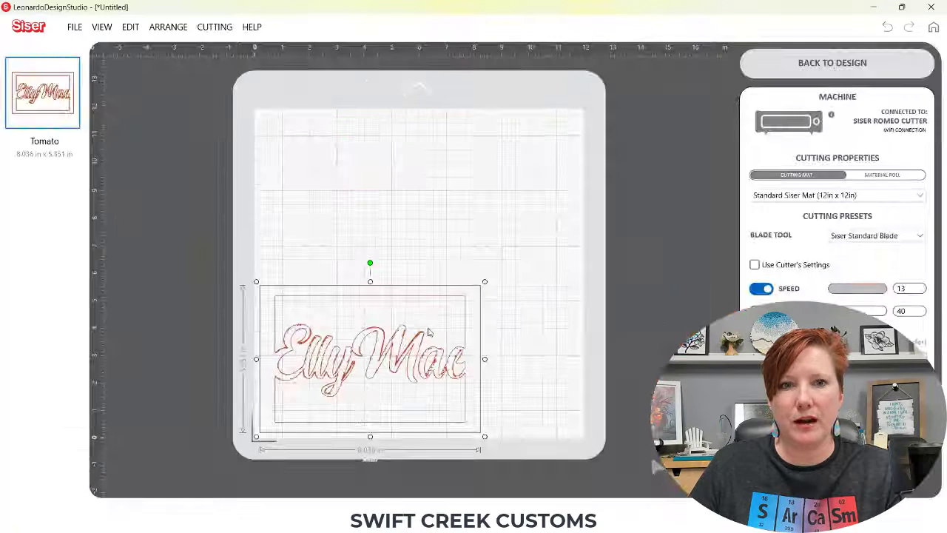
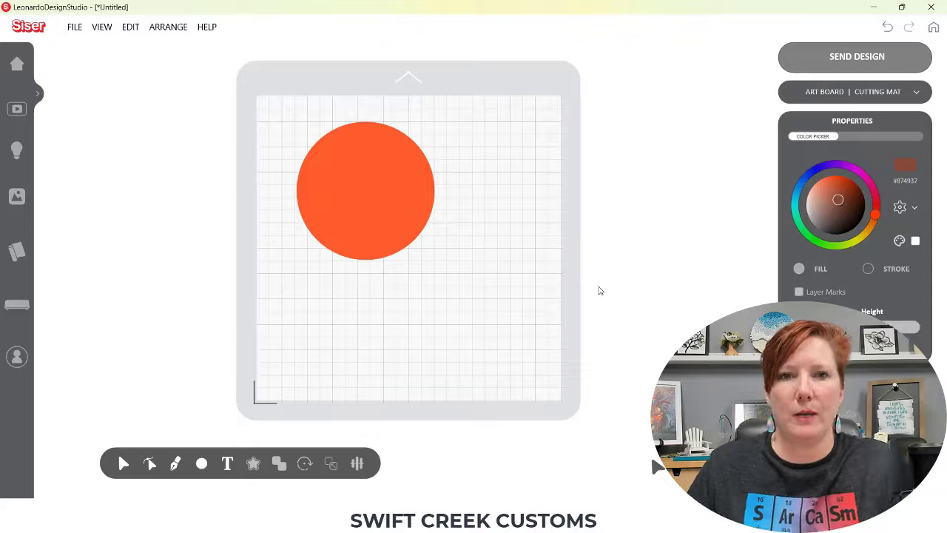
- Shift the large circle toward the mat's middle and draw a gray brown #7D6963 circle about 0.86 in wide below it
{"action": "left_click_drag", "start_coordinate": [376, 186], "coordinate": [413, 187]}
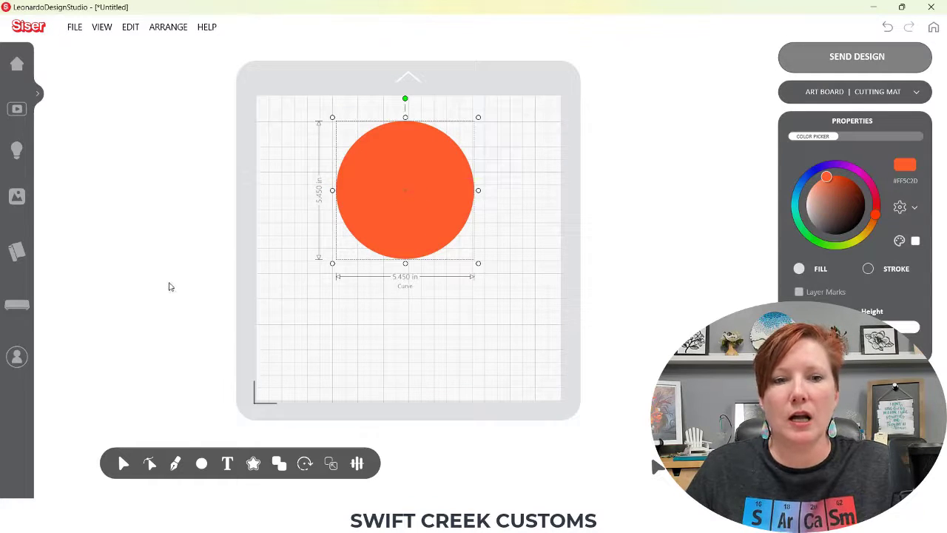
{"action": "left_click", "coordinate": [201, 464]}
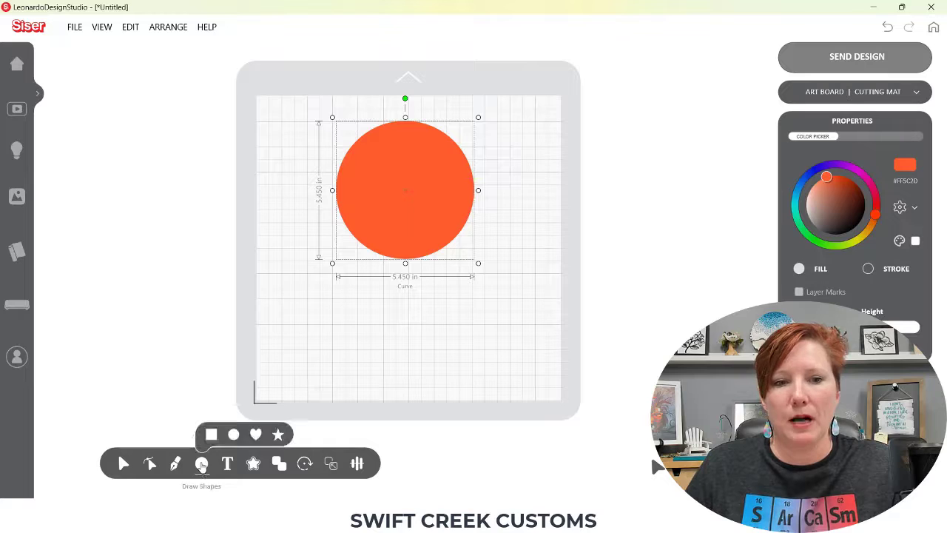
{"action": "left_click", "coordinate": [234, 435]}
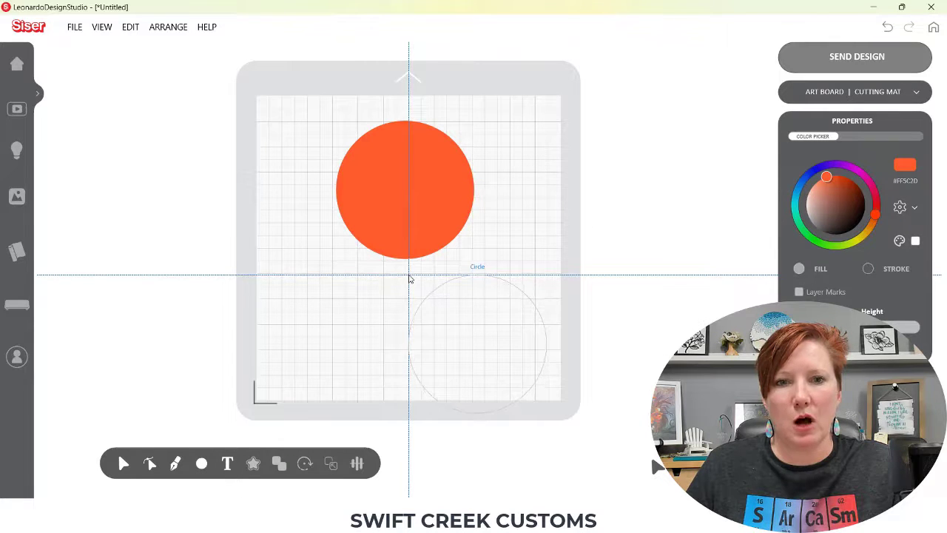
{"action": "left_click_drag", "start_coordinate": [406, 272], "coordinate": [436, 298]}
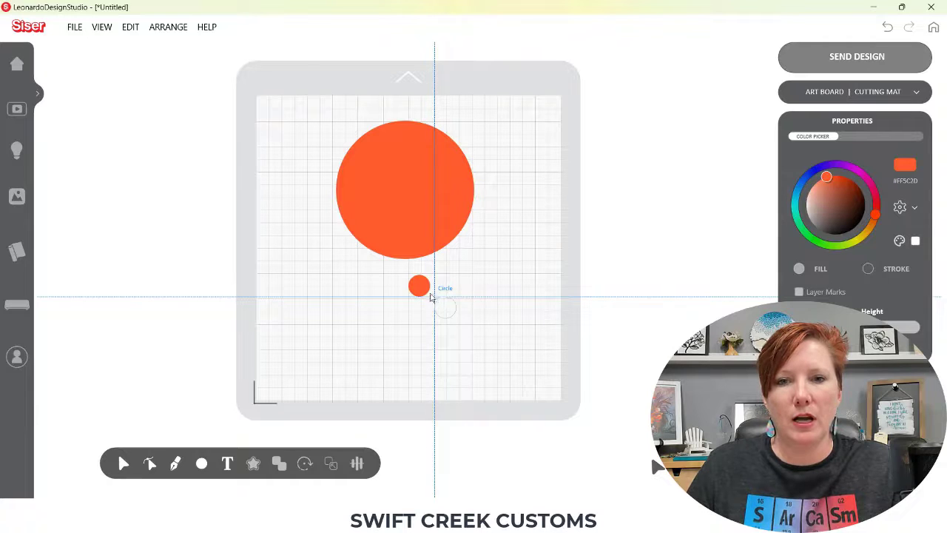
{"action": "left_click", "coordinate": [823, 217]}
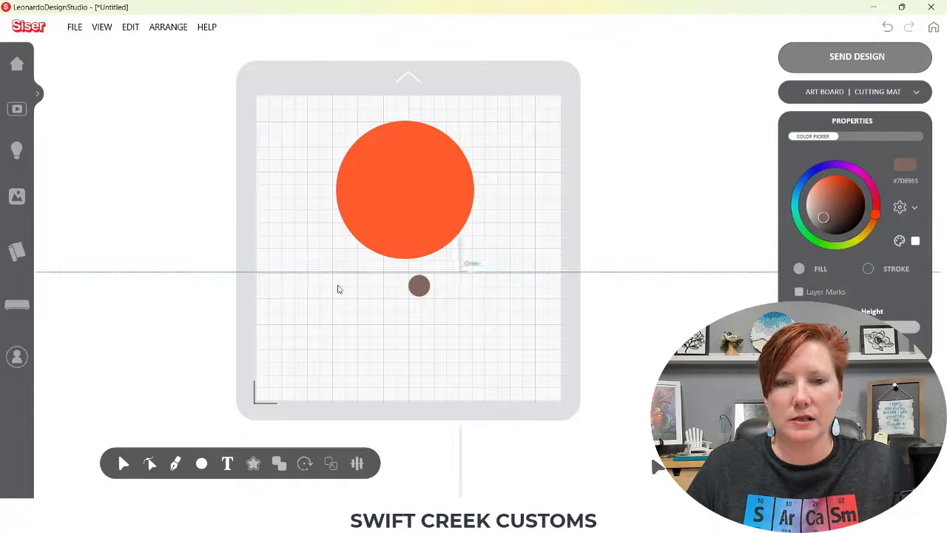
- Place a copy of the small circle just beside the original and align the centers of both at the same height
{"action": "left_click", "coordinate": [121, 464]}
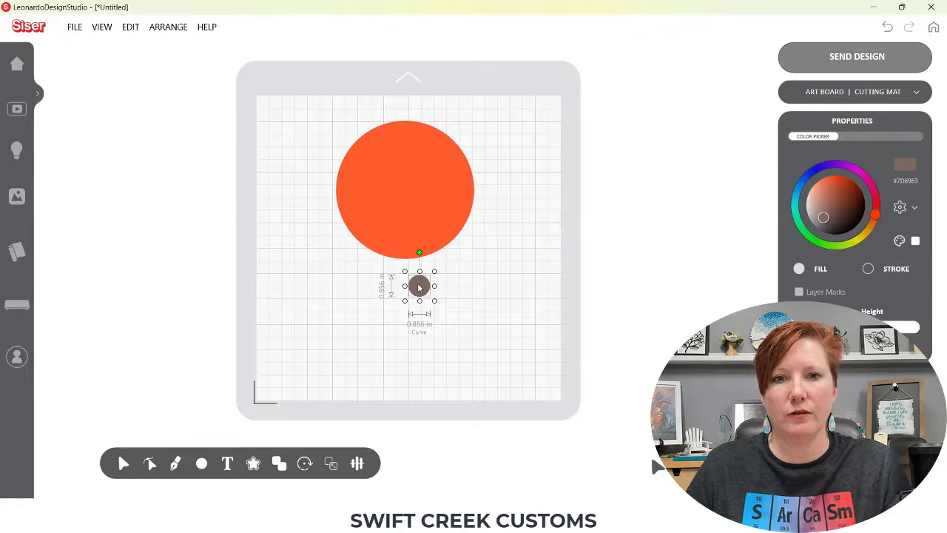
{"action": "left_click_drag", "start_coordinate": [419, 287], "coordinate": [453, 287]}
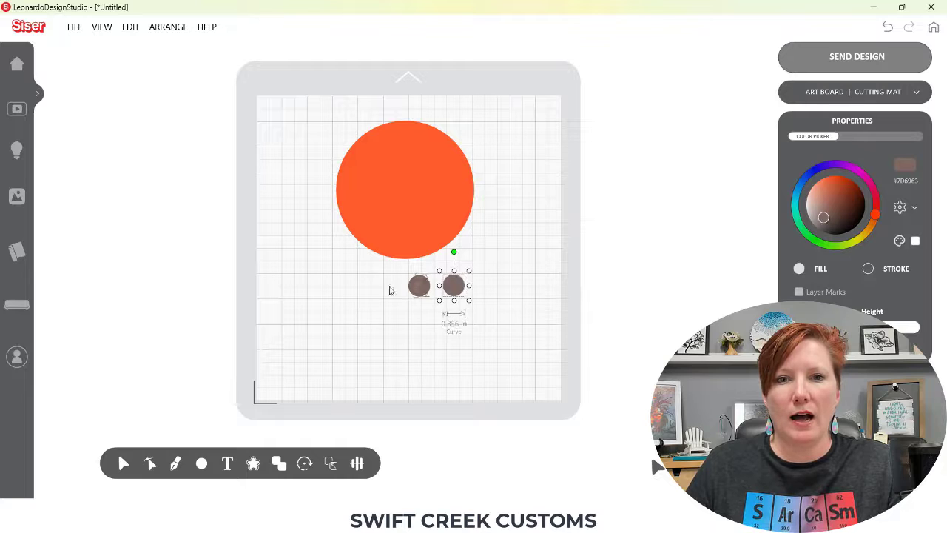
{"action": "left_click_drag", "start_coordinate": [364, 274], "coordinate": [493, 300]}
{"action": "left_click", "coordinate": [356, 463]}
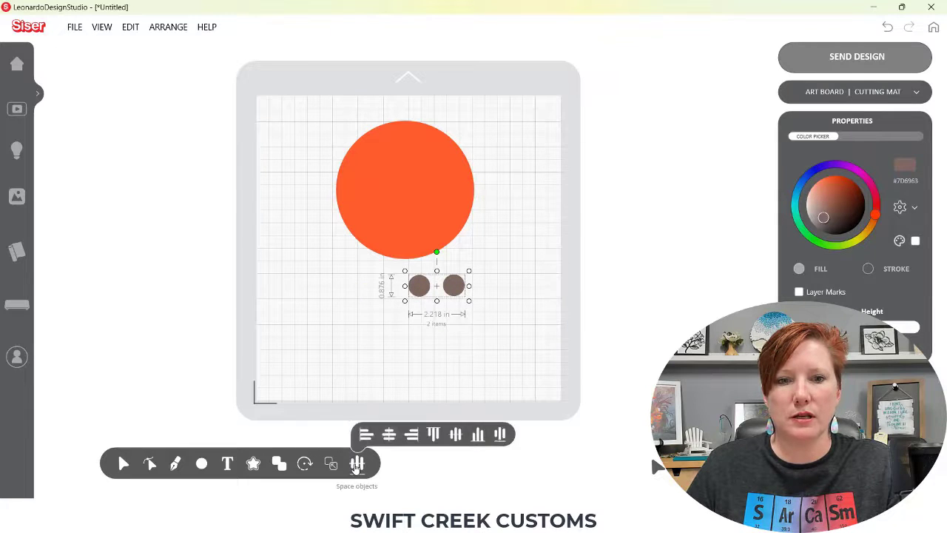
{"action": "left_click", "coordinate": [457, 436]}
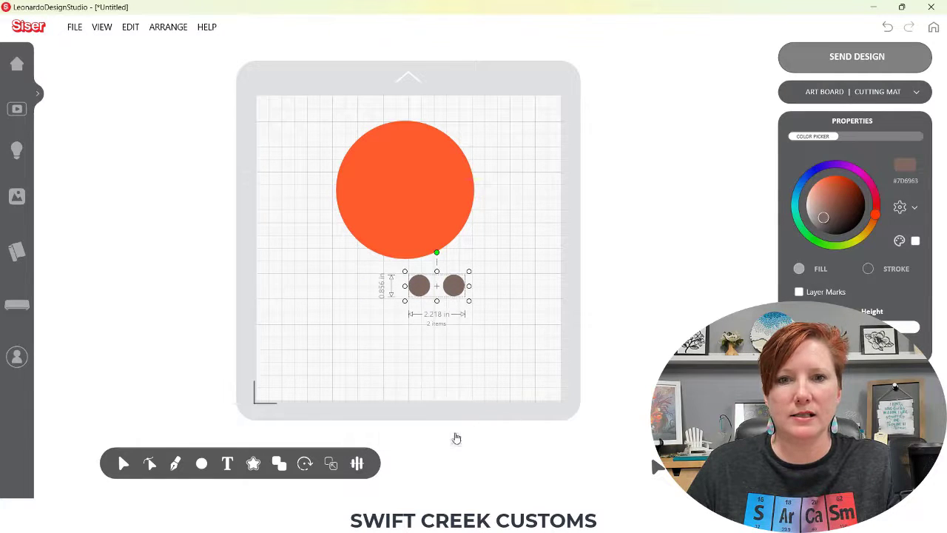
- Group the two small circles and center the pair horizontally and vertically on the large circle
{"action": "right_click", "coordinate": [451, 281]}
{"action": "left_click", "coordinate": [478, 303]}
{"action": "left_click_drag", "start_coordinate": [466, 291], "coordinate": [424, 194]}
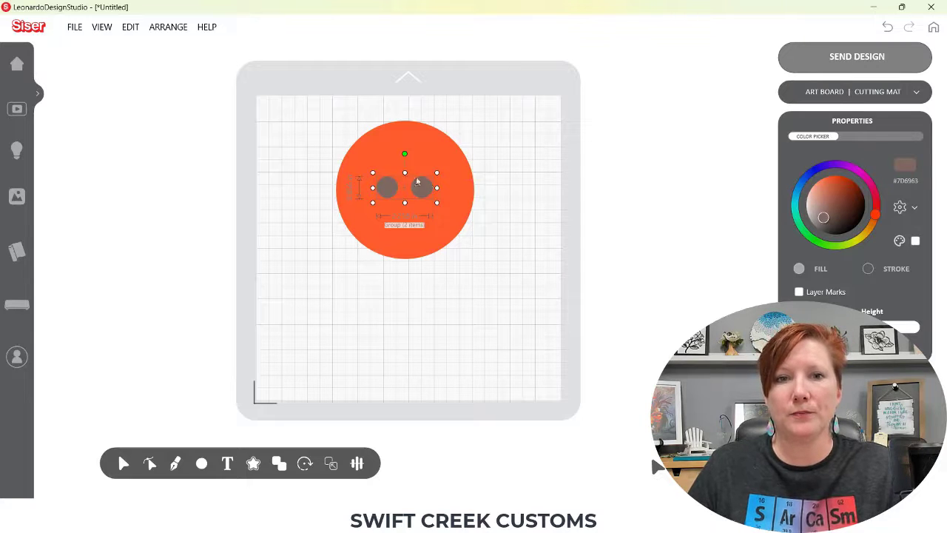
{"action": "key", "text": "ctrl+a"}
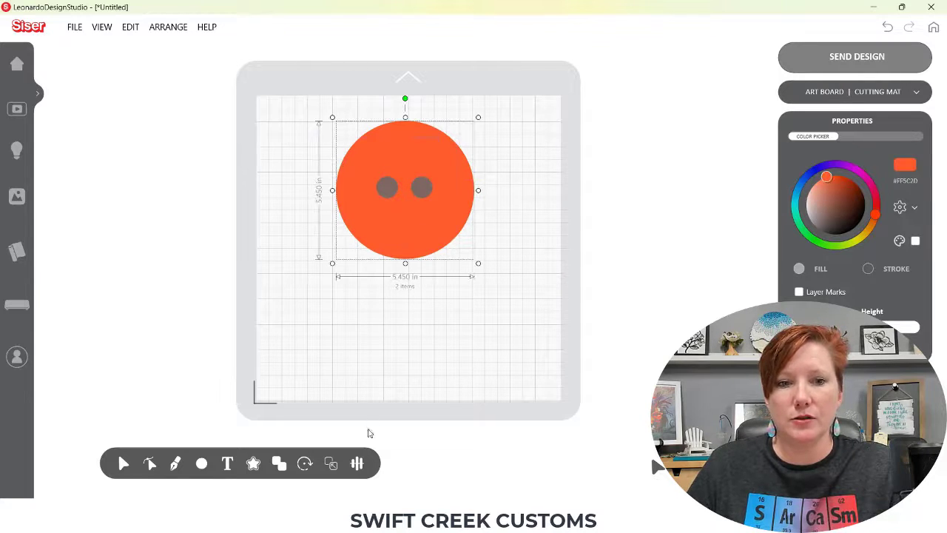
{"action": "mouse_move", "coordinate": [357, 463]}
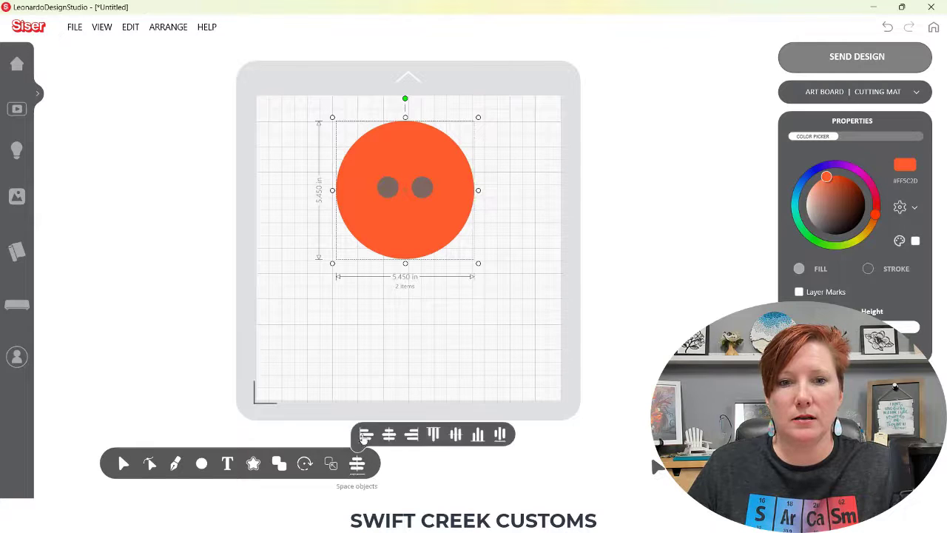
{"action": "left_click", "coordinate": [456, 435]}
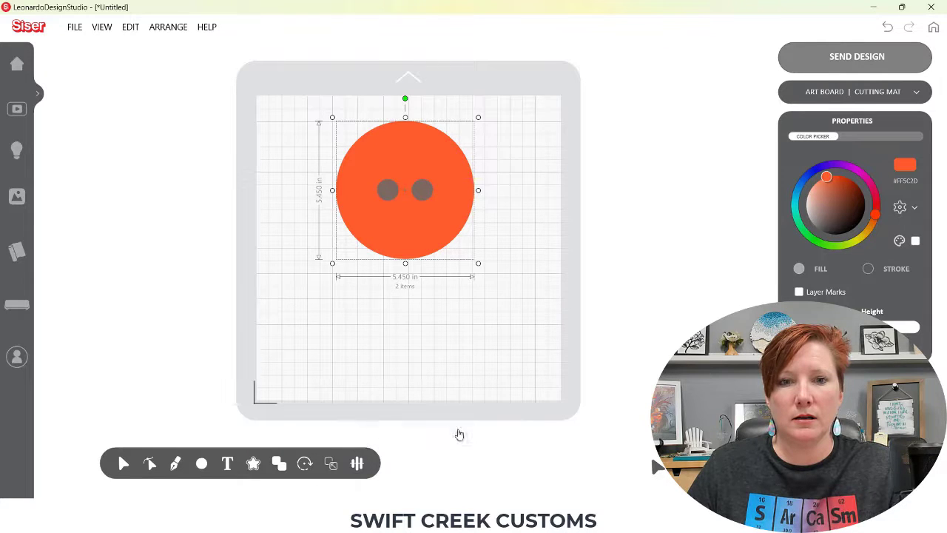
- Combine the paths of the large circle and the centered circle pair, and undo the combination
{"action": "right_click", "coordinate": [429, 185]}
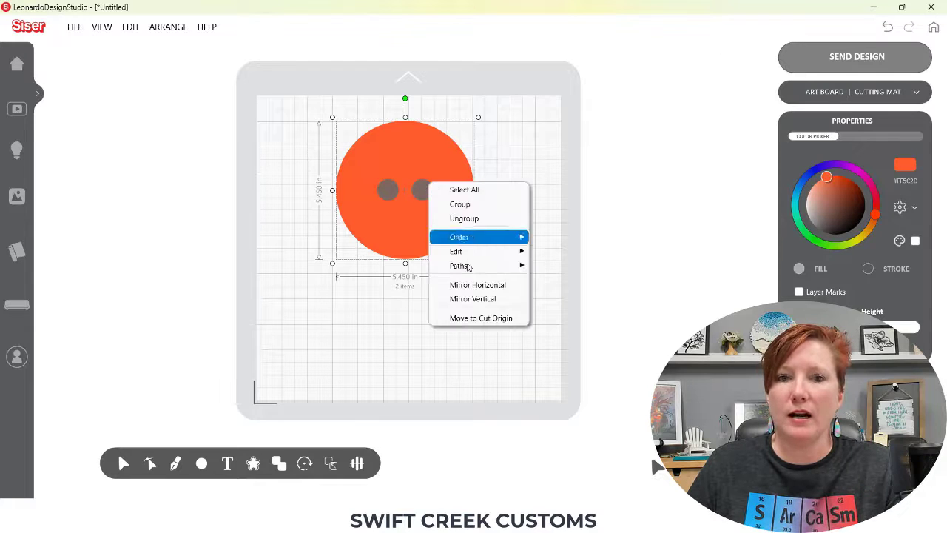
{"action": "mouse_move", "coordinate": [468, 266]}
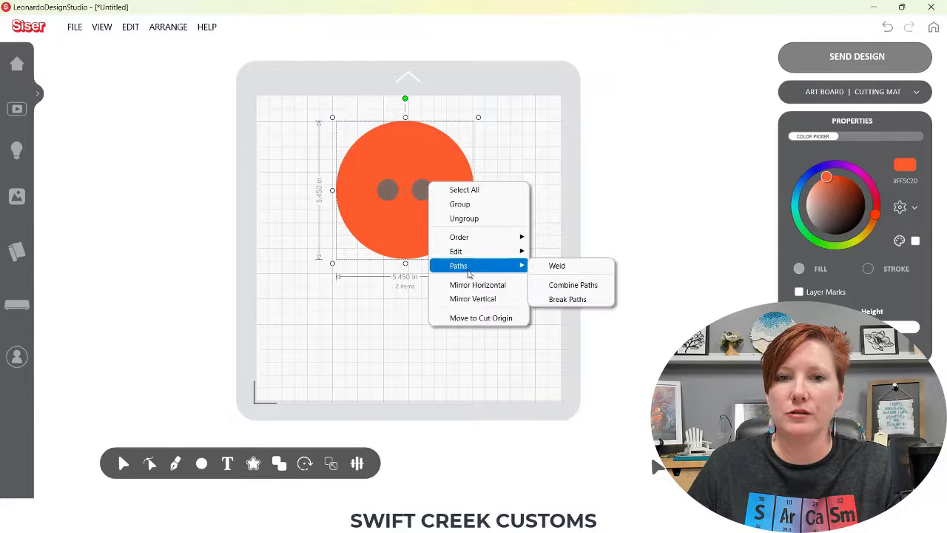
{"action": "left_click", "coordinate": [565, 287]}
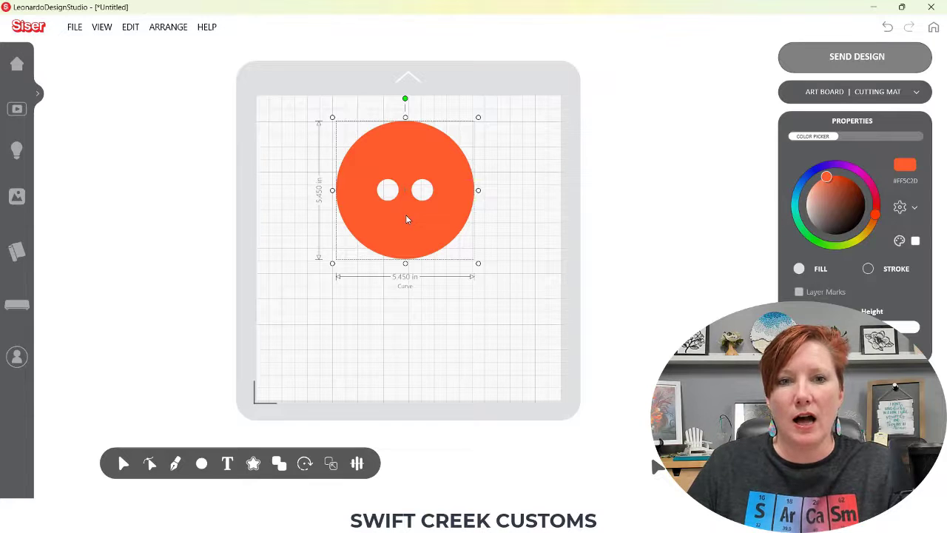
{"action": "key", "text": "ctrl+shift+g"}
{"action": "left_click", "coordinate": [513, 205]}
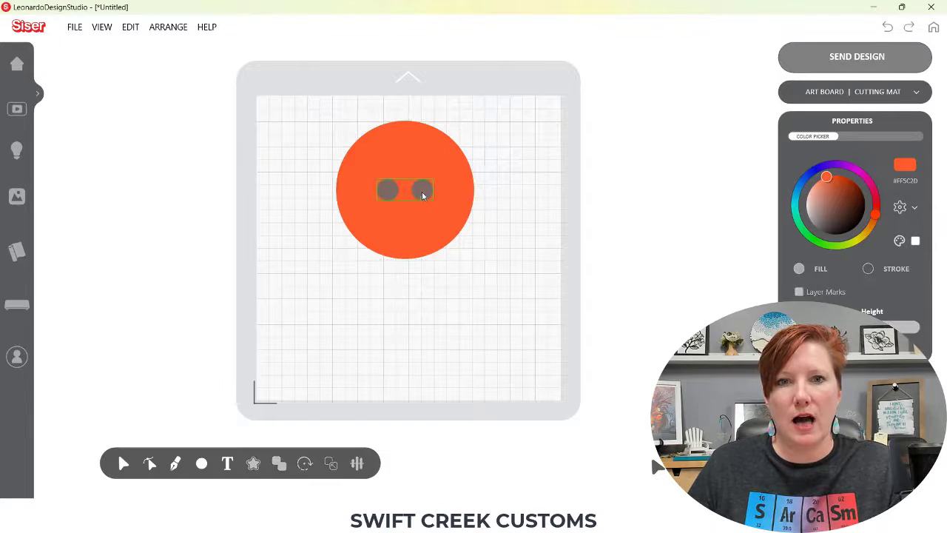
- Copy and paste the small circle pair to arrange three rows of two circles down the large circle
{"action": "left_click", "coordinate": [423, 194]}
{"action": "key", "text": "ctrl+c"}
{"action": "key", "text": "ctrl+v"}
{"action": "left_click_drag", "start_coordinate": [432, 158], "coordinate": [427, 229]}
{"action": "key", "text": "Delete"}
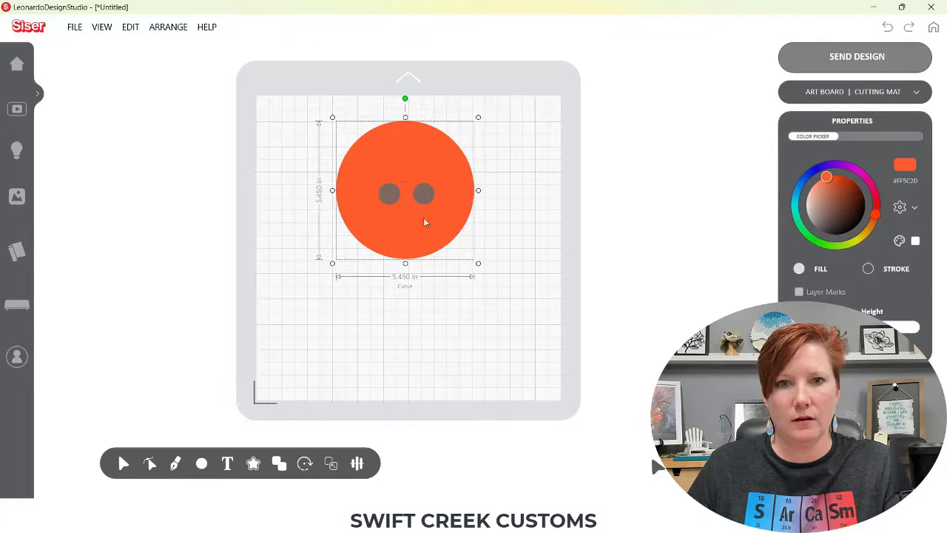
{"action": "left_click", "coordinate": [426, 196]}
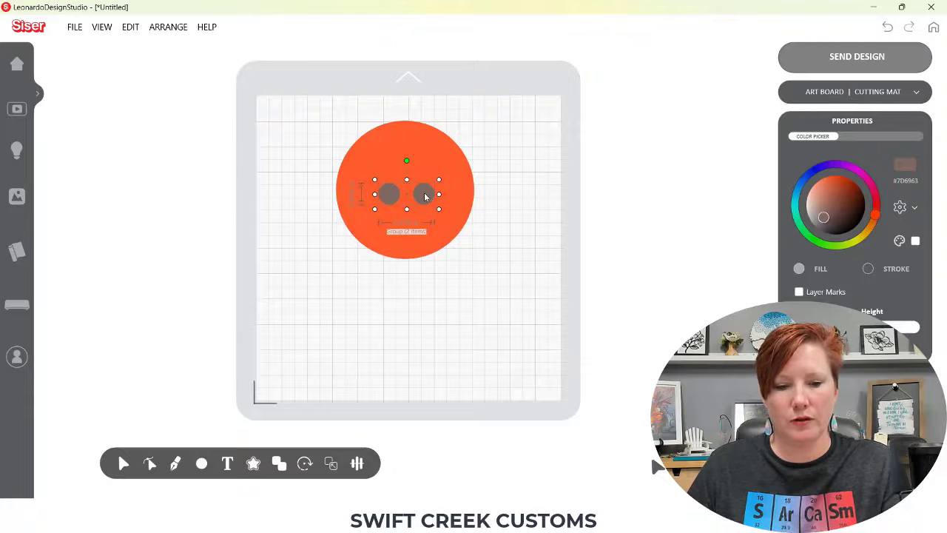
{"action": "key", "text": "ctrl+v"}
{"action": "left_click_drag", "start_coordinate": [424, 237], "coordinate": [421, 158]}
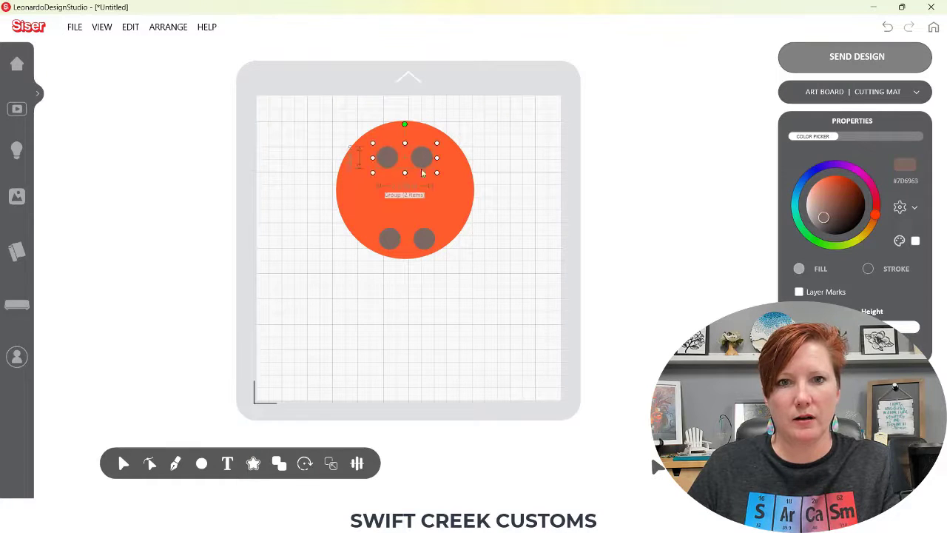
{"action": "left_click_drag", "start_coordinate": [424, 194], "coordinate": [423, 211]}
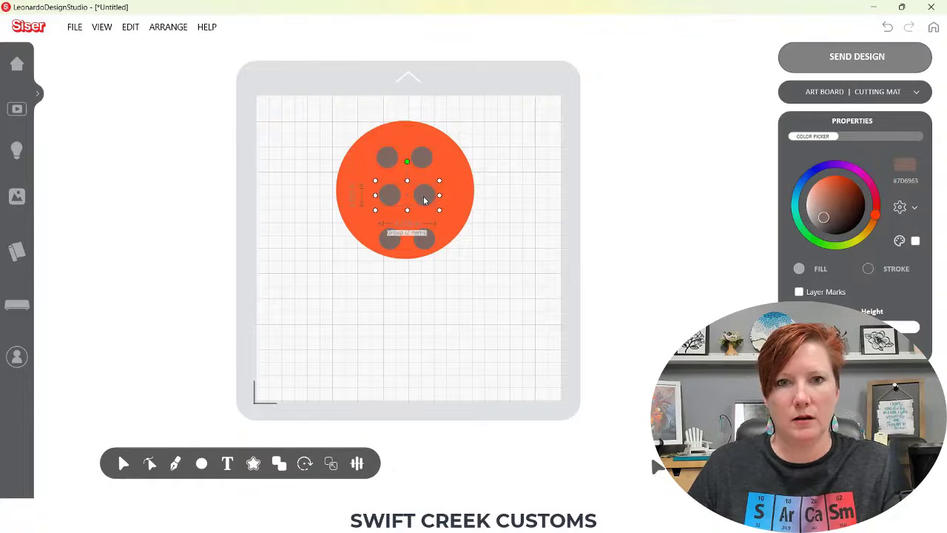
- Center the three circle pairs horizontally on the large circle and combine the paths of all four objects
{"action": "key", "text": "ctrl+a"}
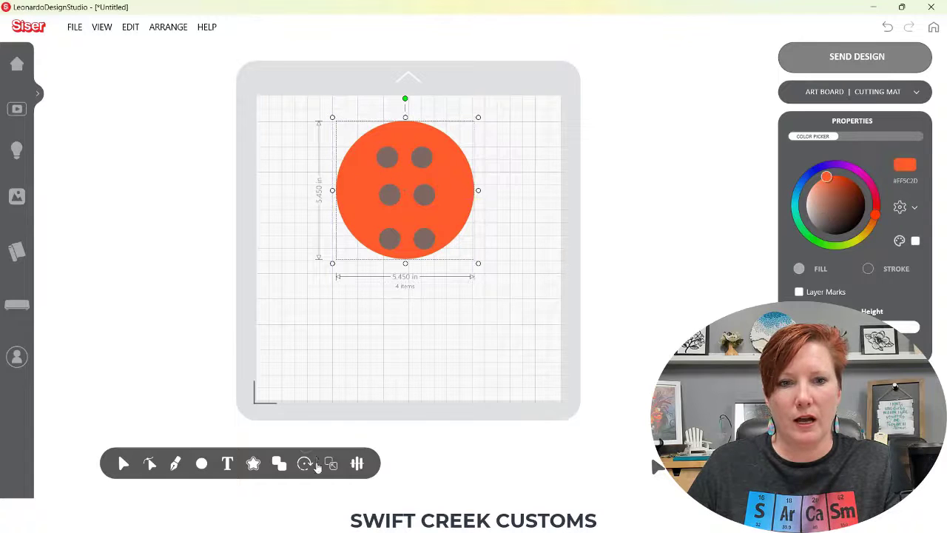
{"action": "left_click", "coordinate": [394, 429]}
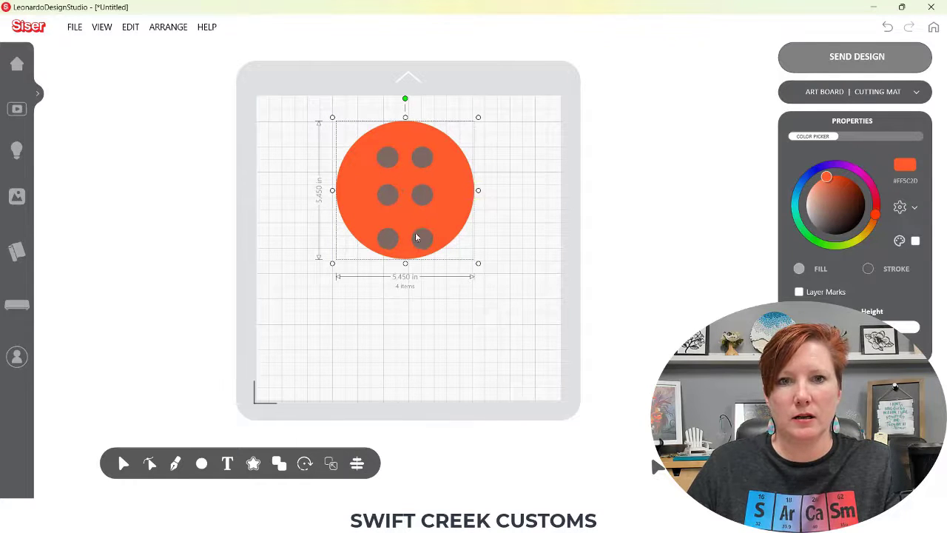
{"action": "right_click", "coordinate": [424, 195]}
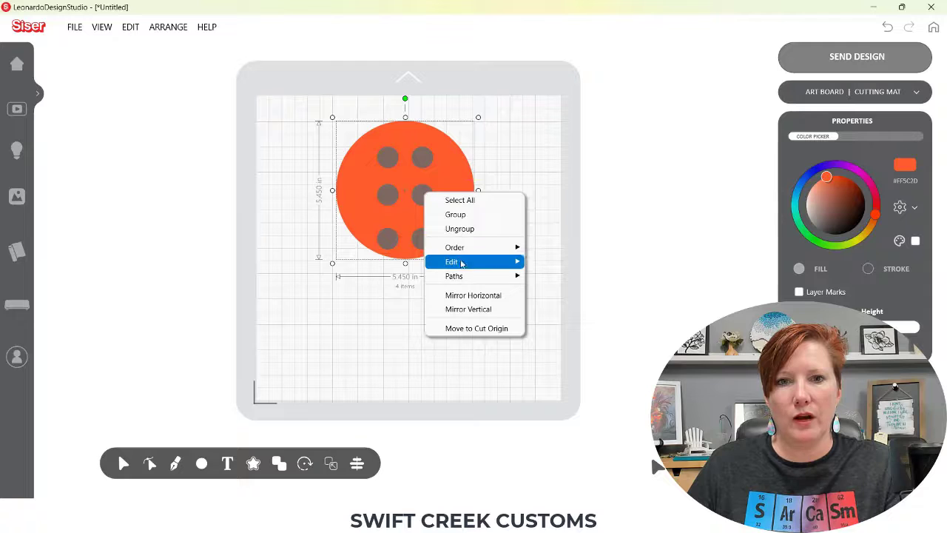
{"action": "mouse_move", "coordinate": [460, 275]}
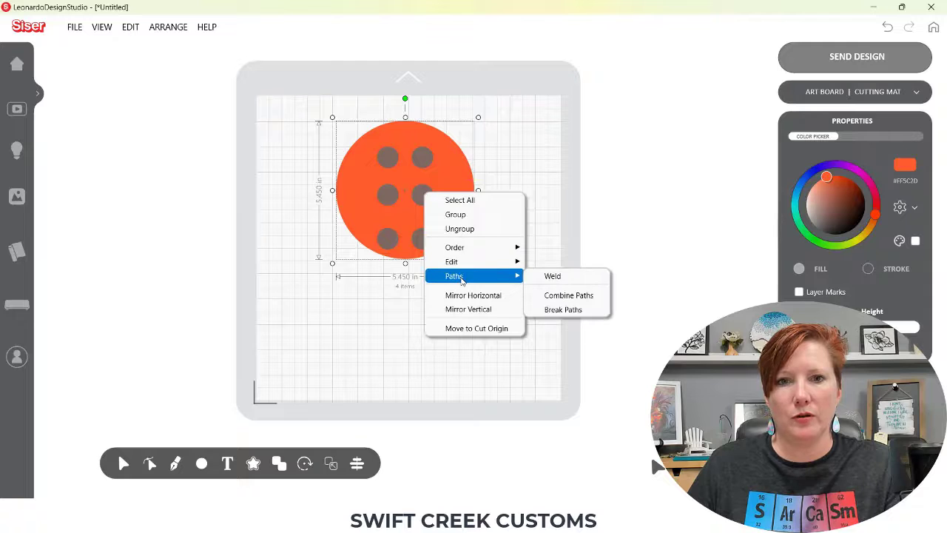
{"action": "left_click", "coordinate": [564, 298]}
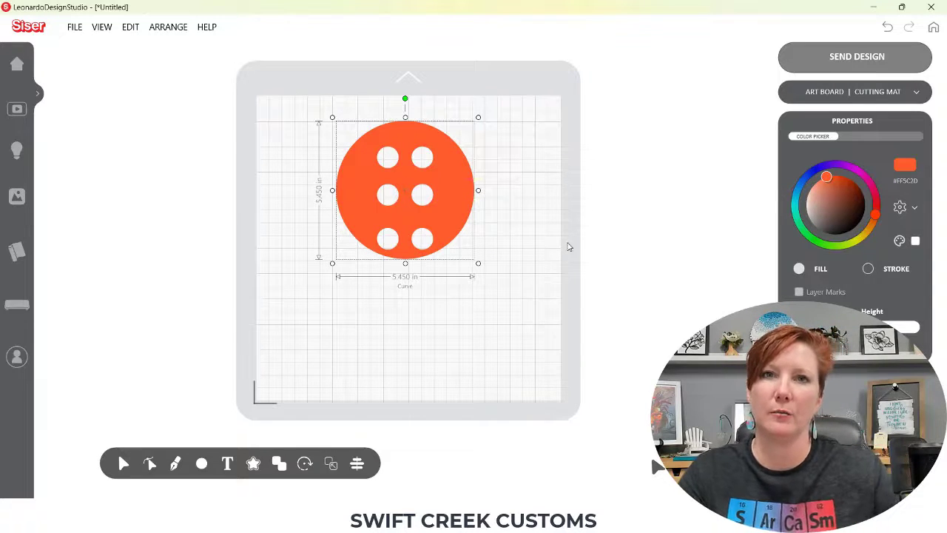